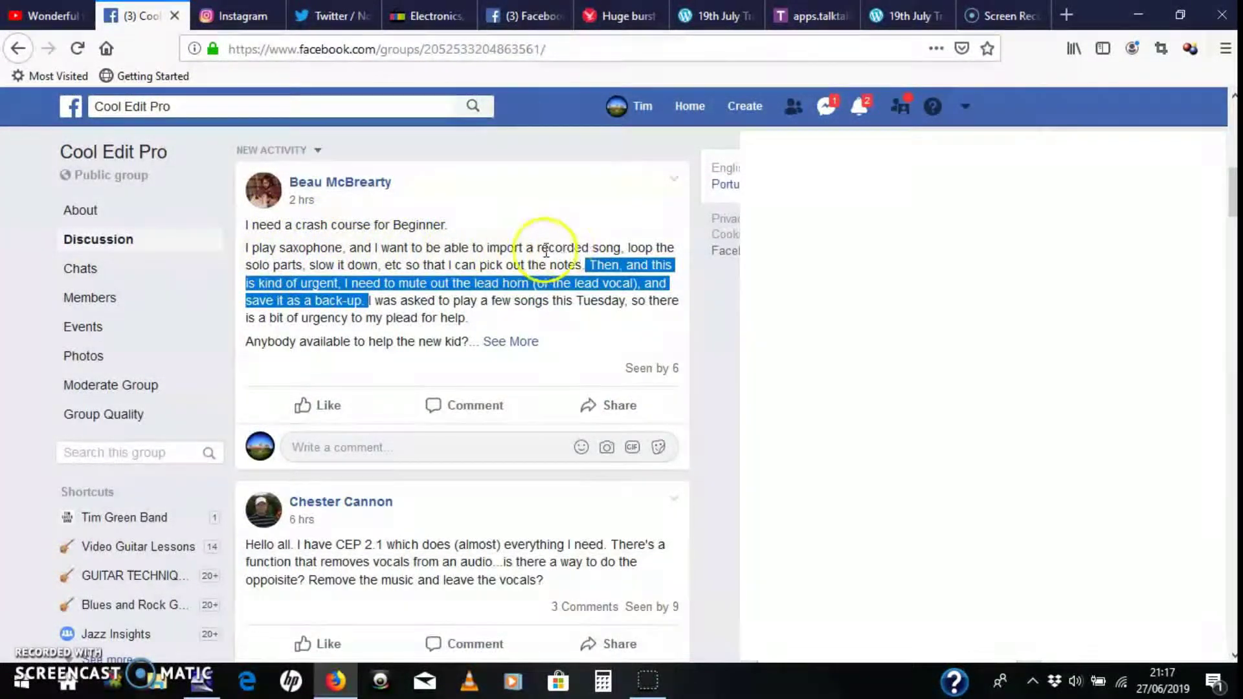
# - Clear the highlighted text in the Facebook group post about muting a song's lead horn
pyautogui.click(331, 266)
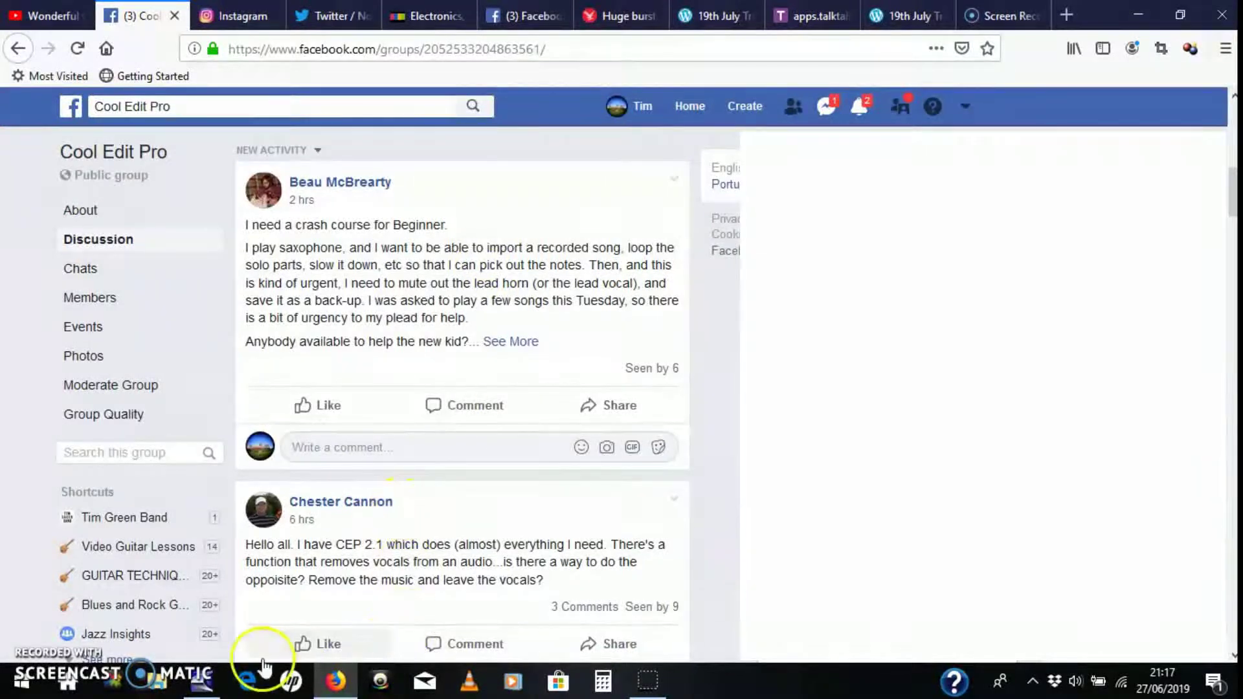
# - In Cool Edit Pro, open the song 'Ted Walk Right Back 2019 16bit.wav'
pyautogui.click(211, 687)
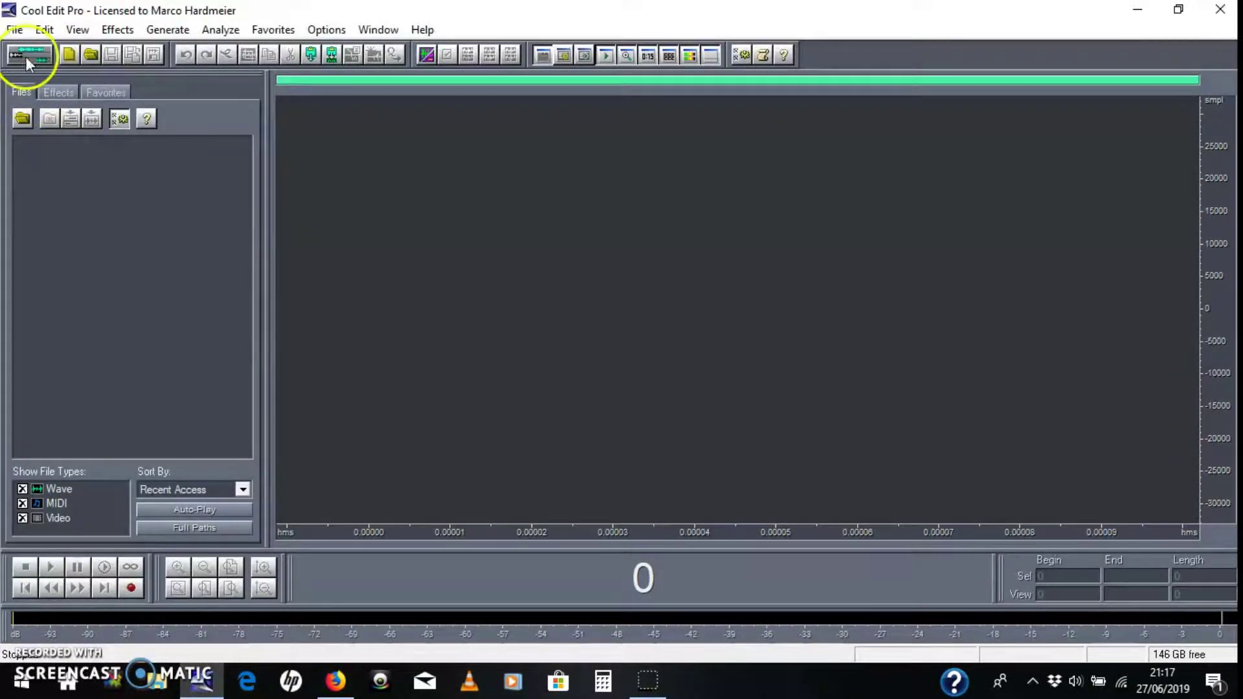
pyautogui.click(14, 31)
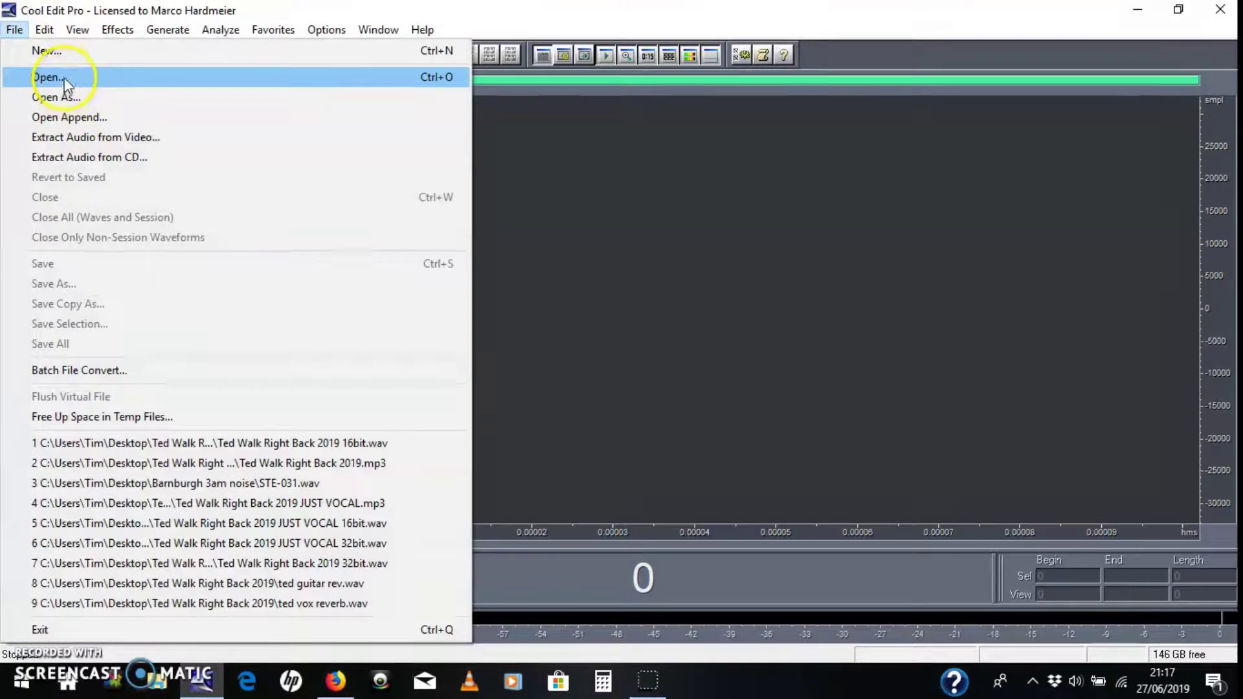
pyautogui.click(64, 78)
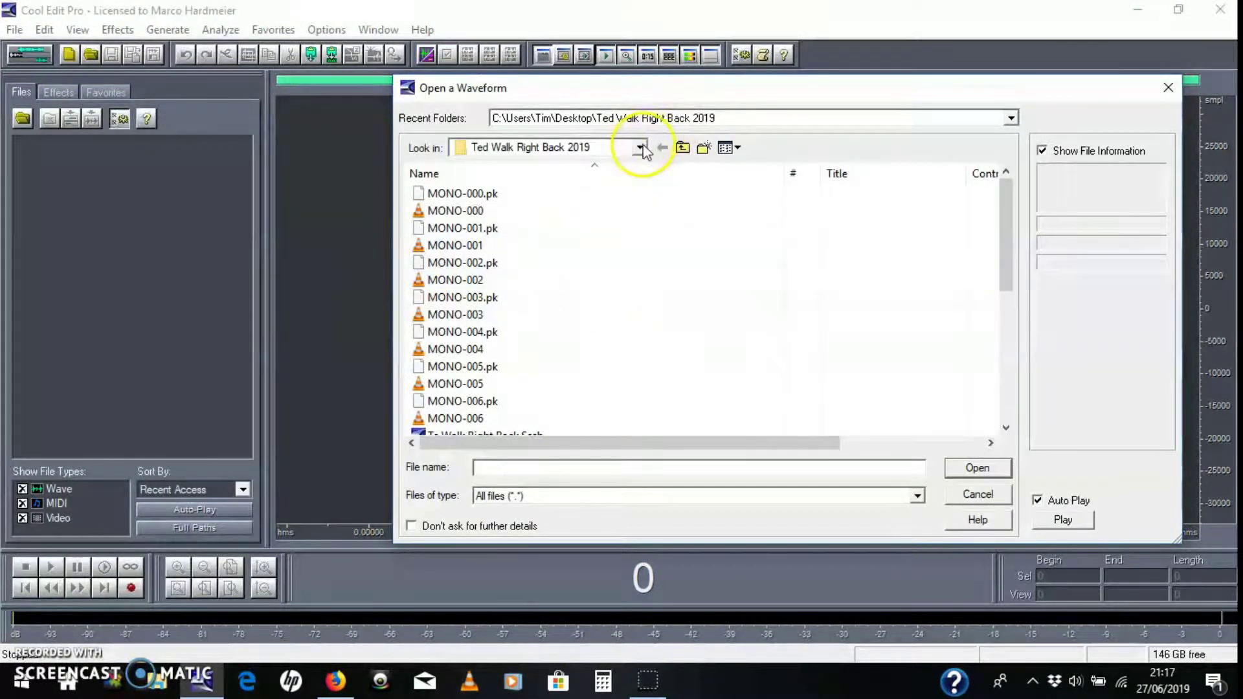
pyautogui.scroll(-4, 555, 380)
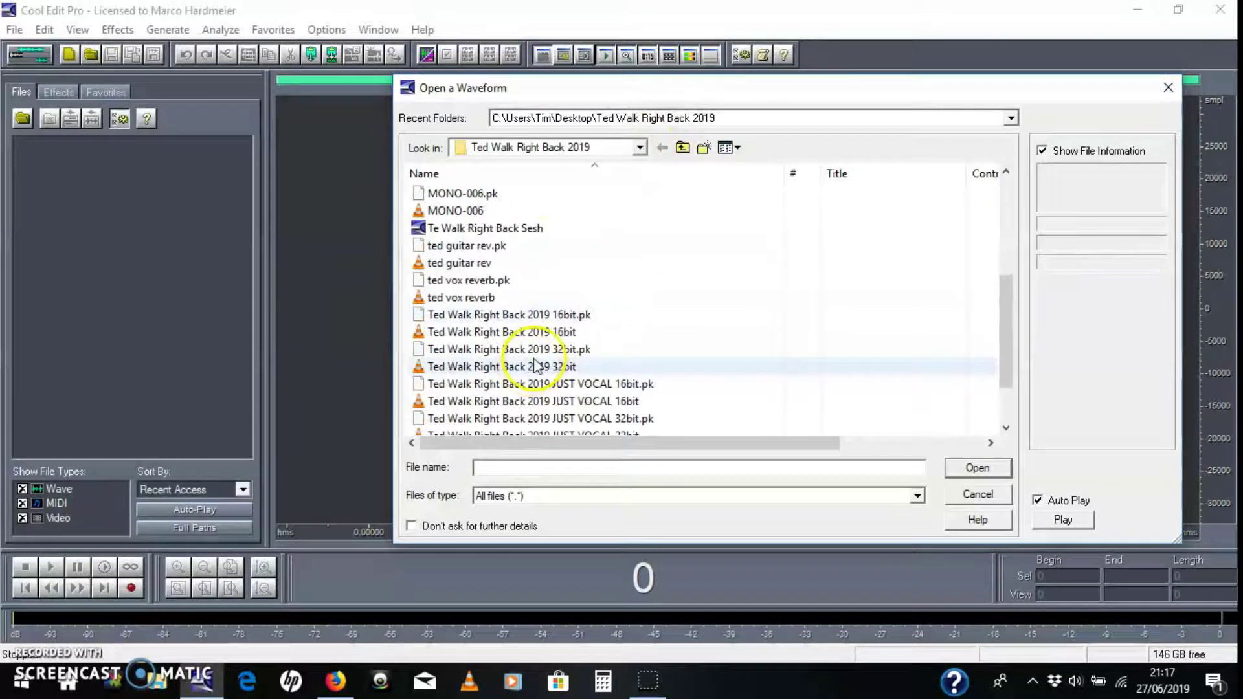
pyautogui.doubleClick(504, 334)
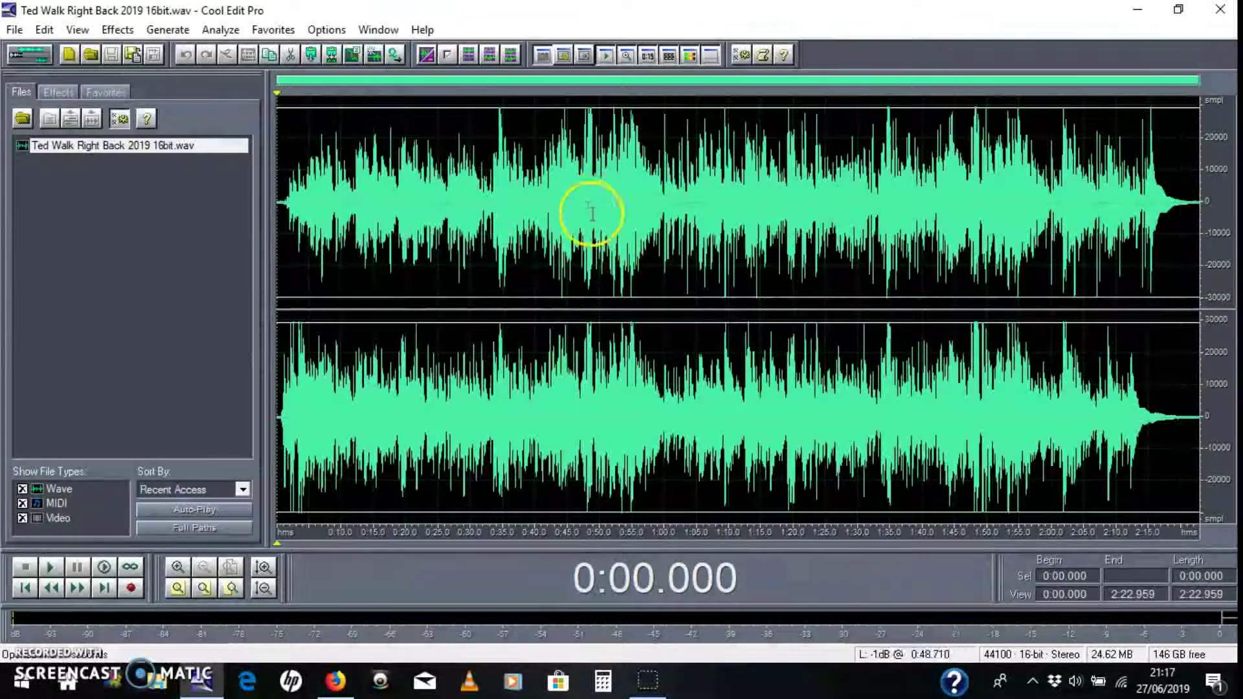
# - Play the song from 0:44.833, then stop playback
pyautogui.click(567, 200)
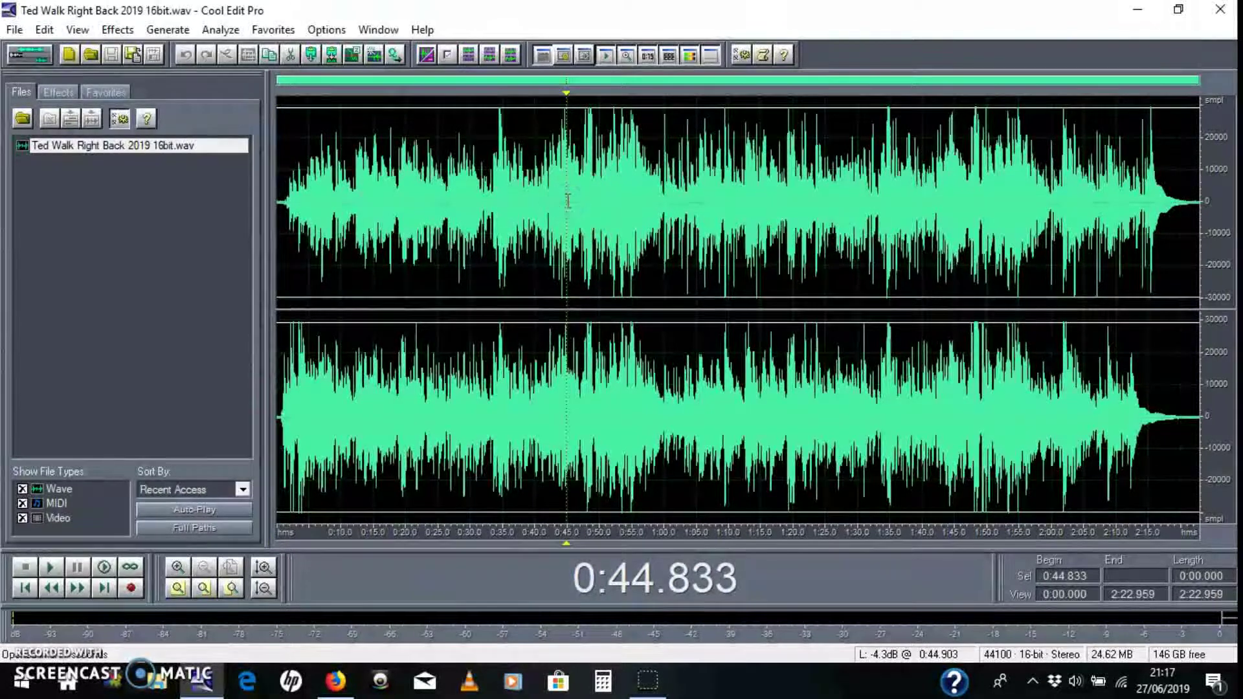
pyautogui.press('space')
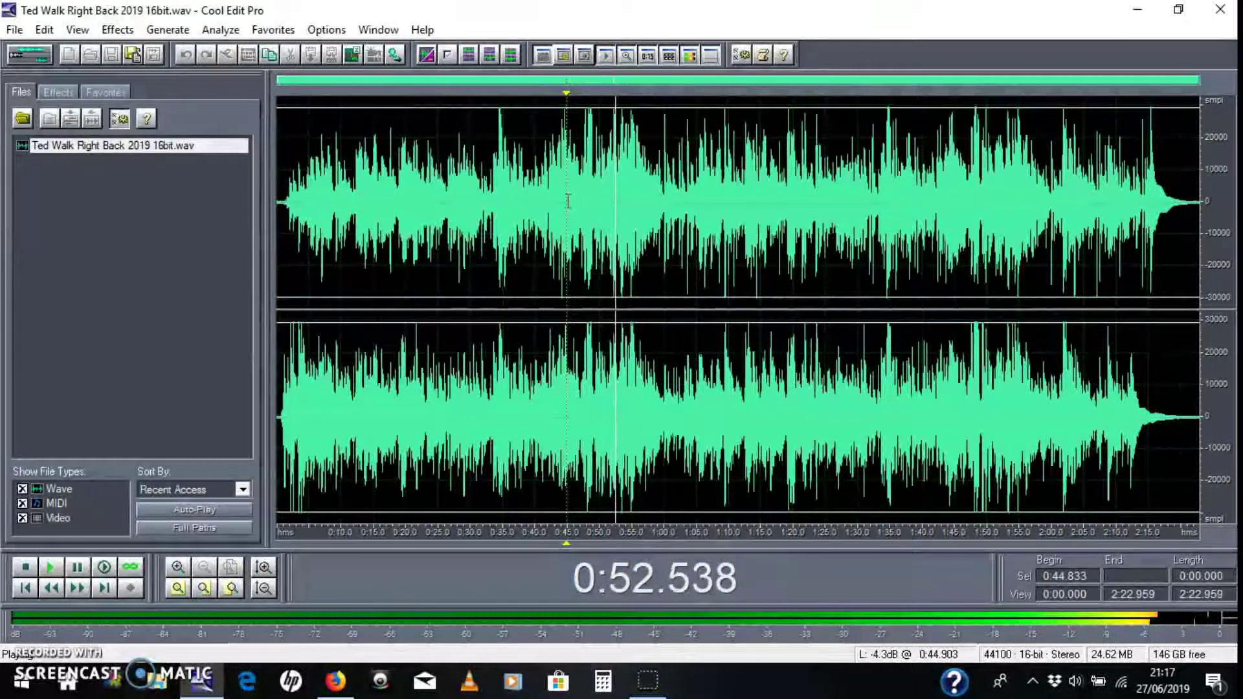
pyautogui.press('space')
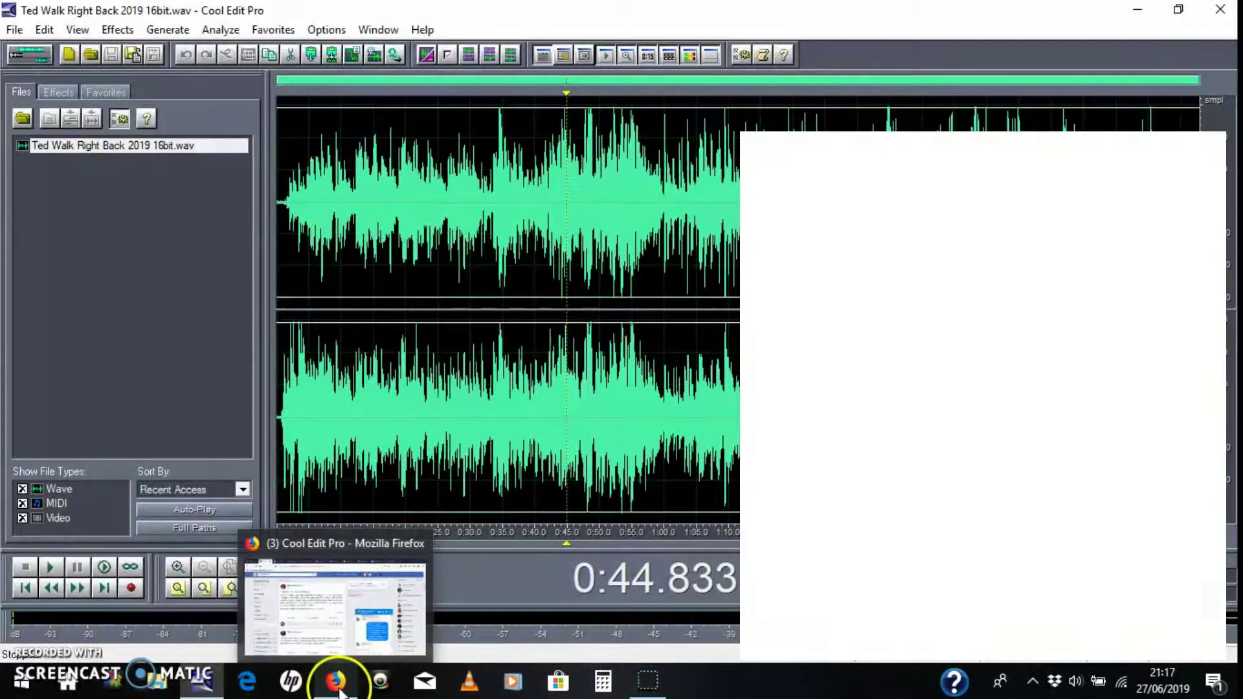
# - Switch back to the Facebook group post with the saxophone help request
pyautogui.click(338, 688)
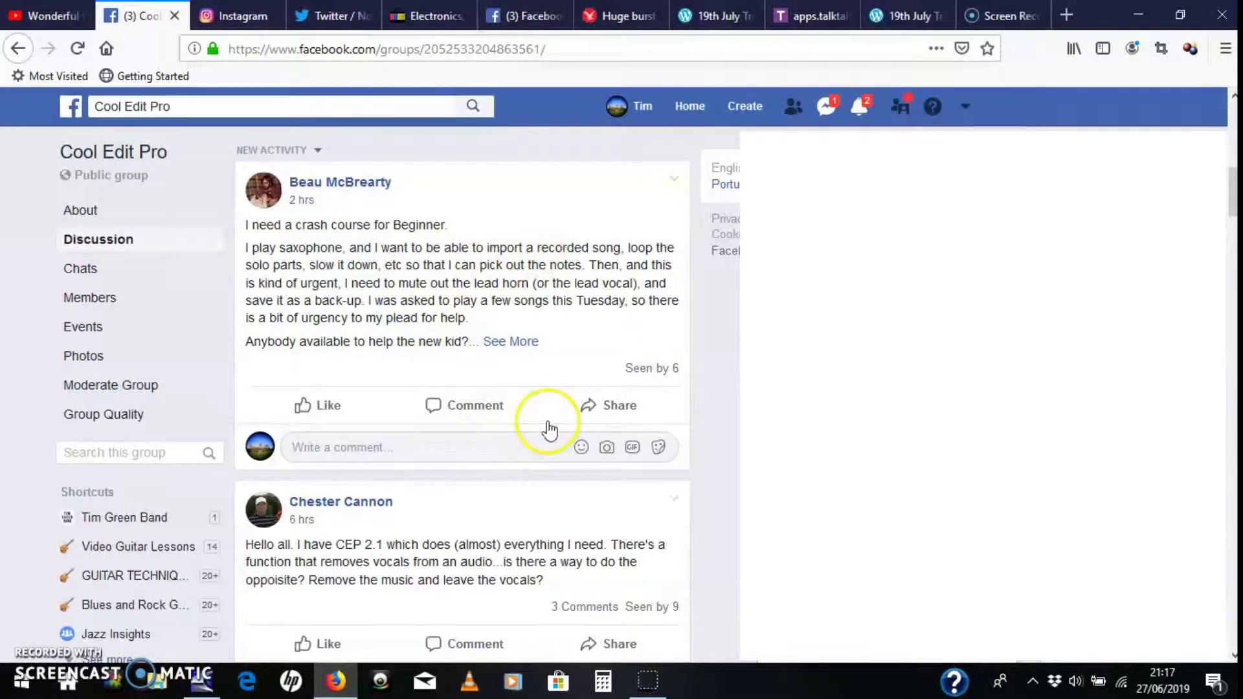
# - Back in Cool Edit Pro, select the passage from 0:44.128 to 0:46.384 in the waveform
pyautogui.click(206, 684)
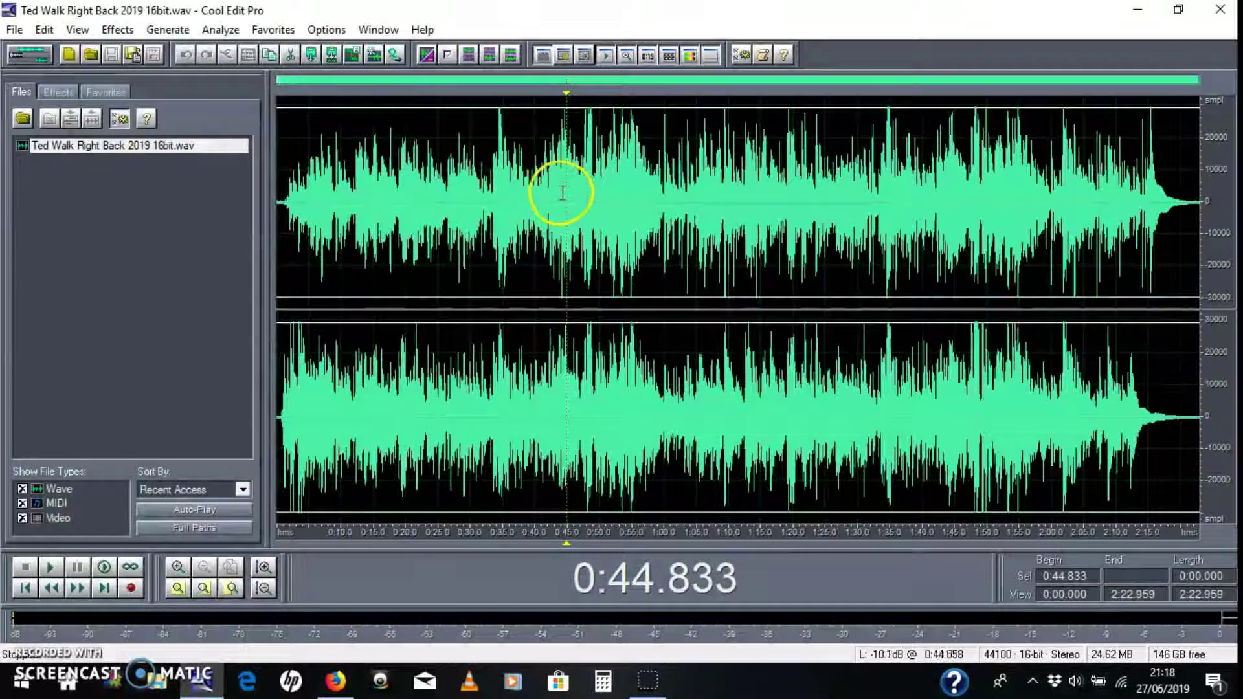
pyautogui.moveTo(560, 199); pyautogui.dragTo(581, 203)
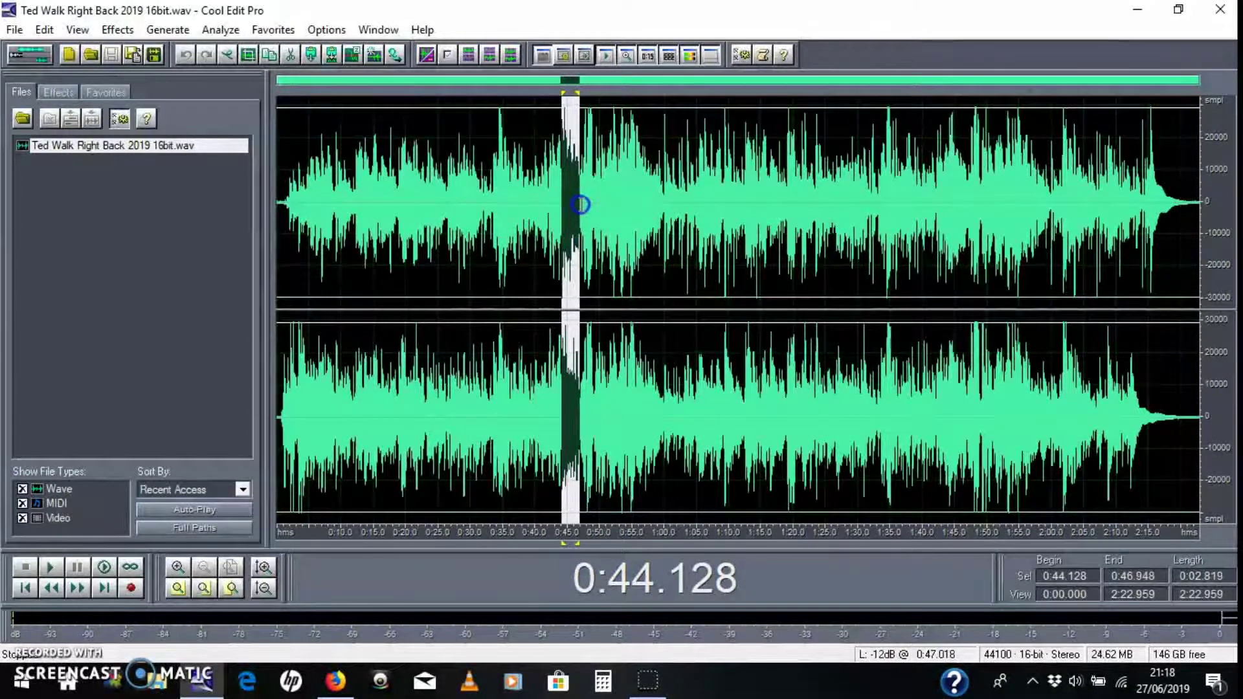
pyautogui.moveTo(580, 204)
pyautogui.mouseDown()
pyautogui.moveTo(560, 200)
pyautogui.moveTo(580, 214)
pyautogui.mouseUp()
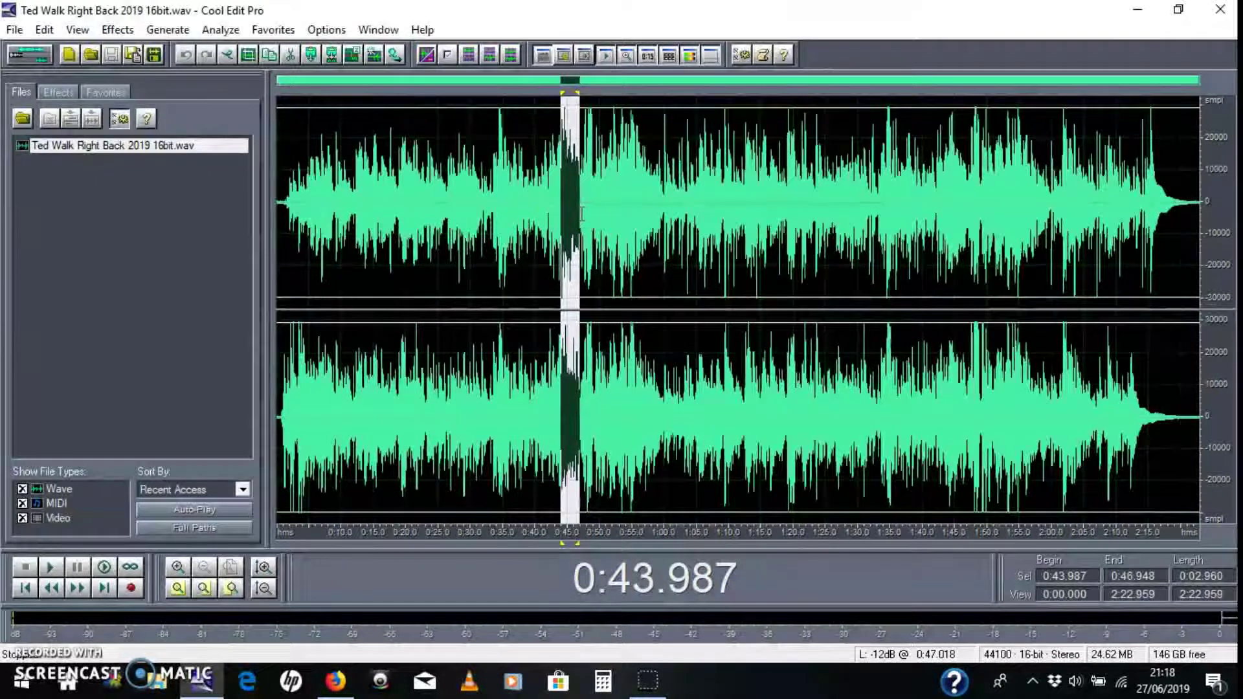
# - Copy the selected passage and paste three copies at 0:46.807, 0:49.503 and 0:52.269
pyautogui.click(536, 189)
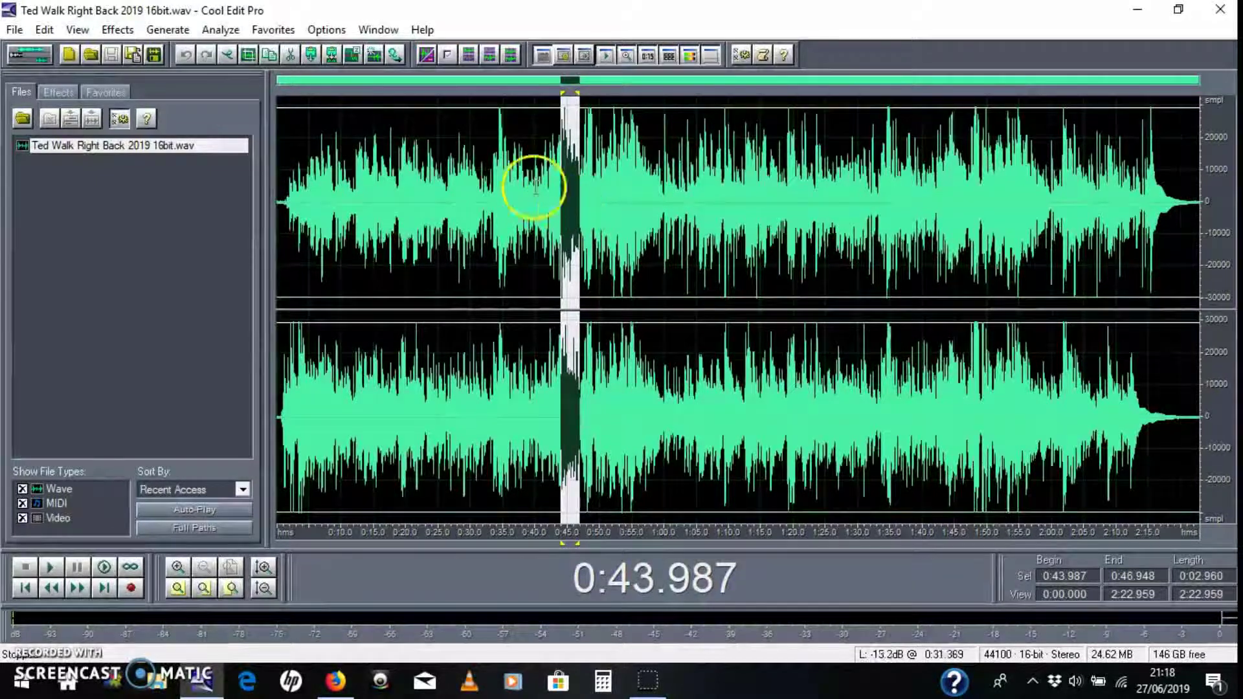
pyautogui.click(44, 33)
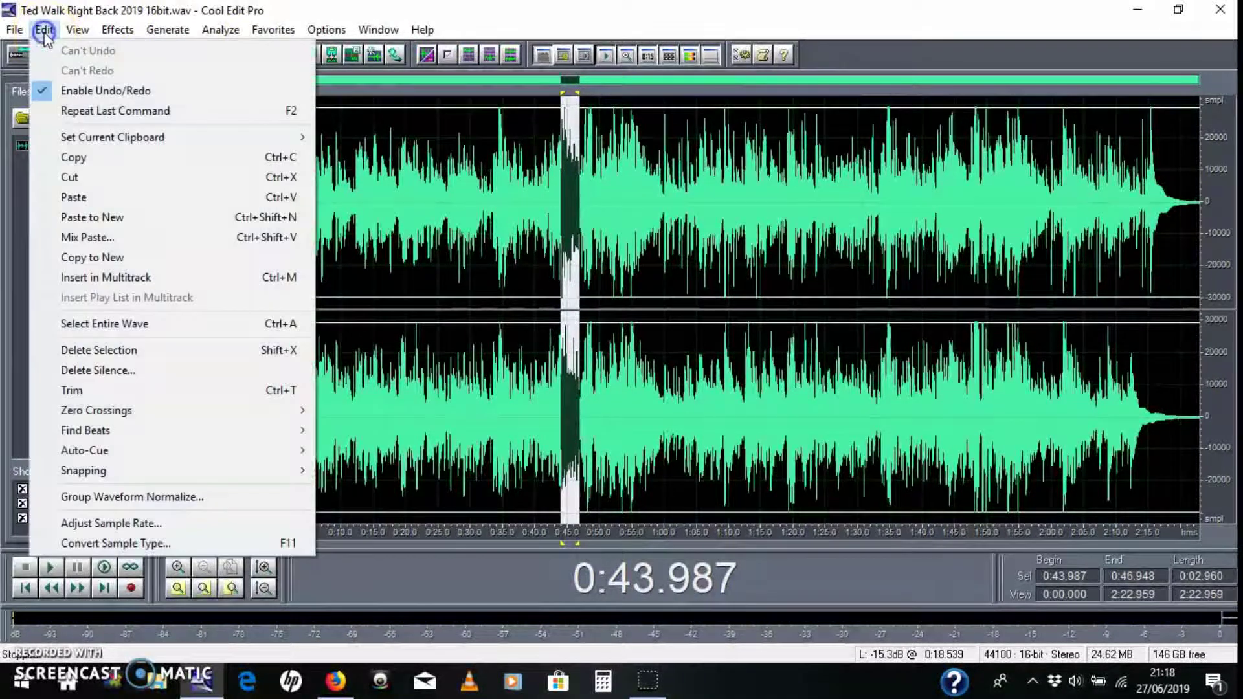
pyautogui.click(88, 157)
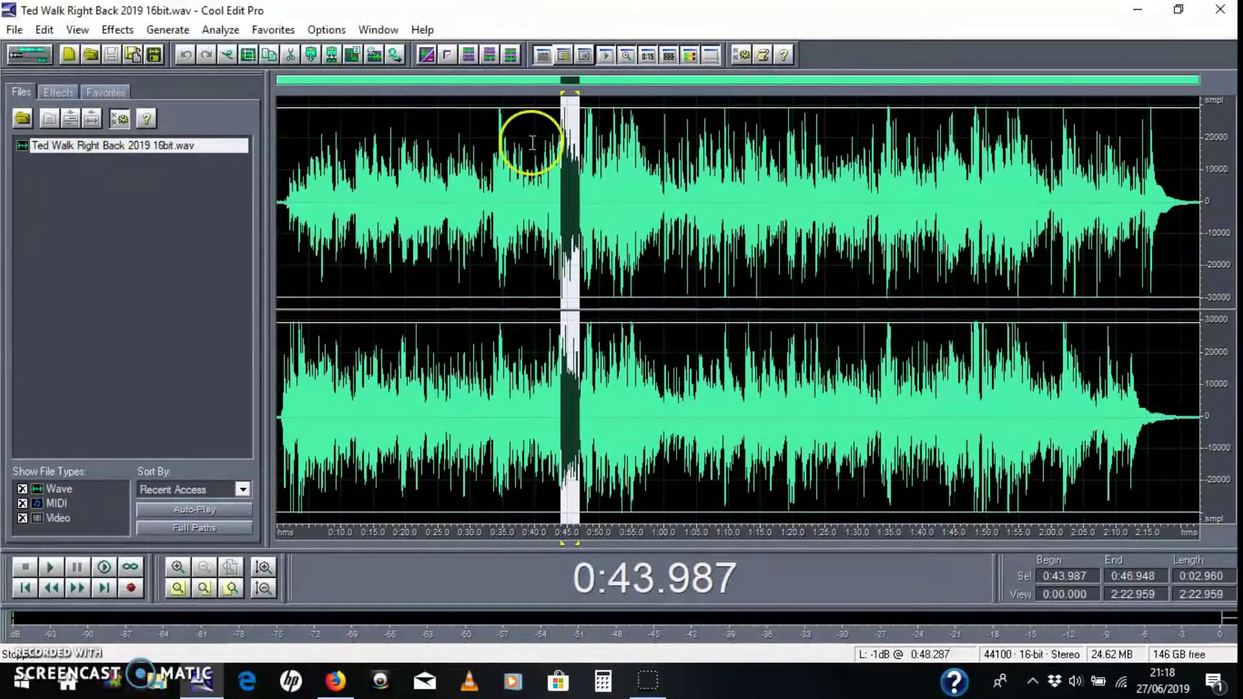
pyautogui.click(580, 175)
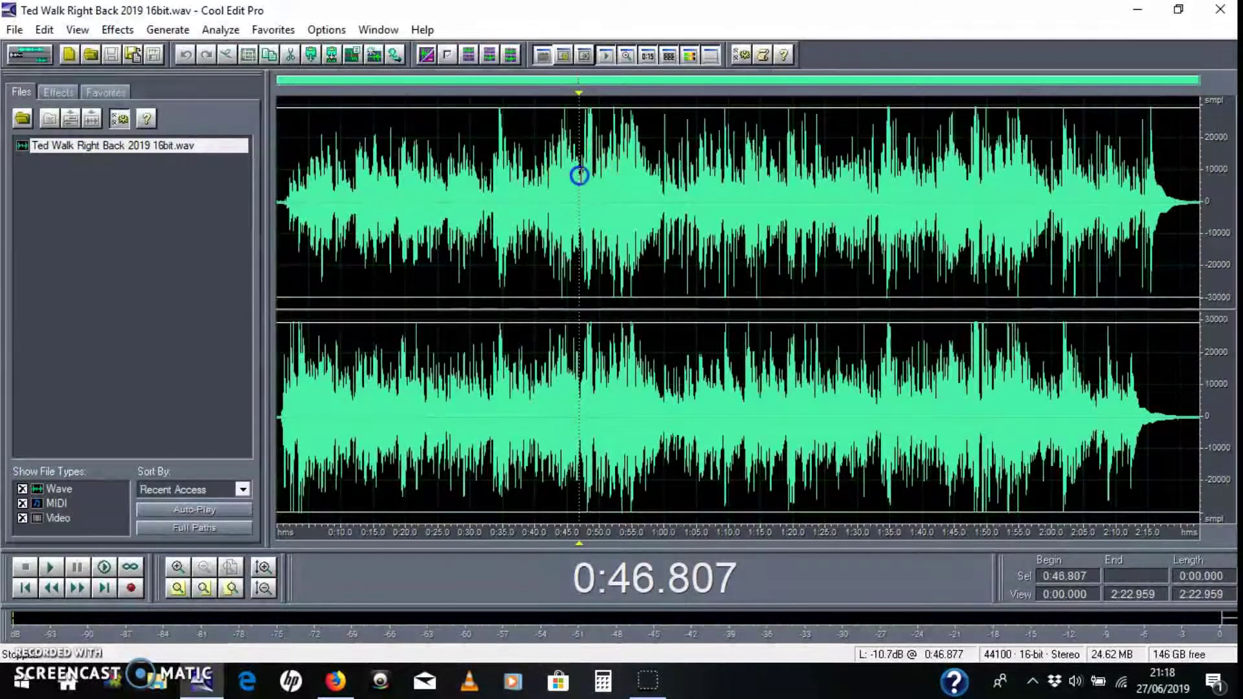
pyautogui.click(44, 30)
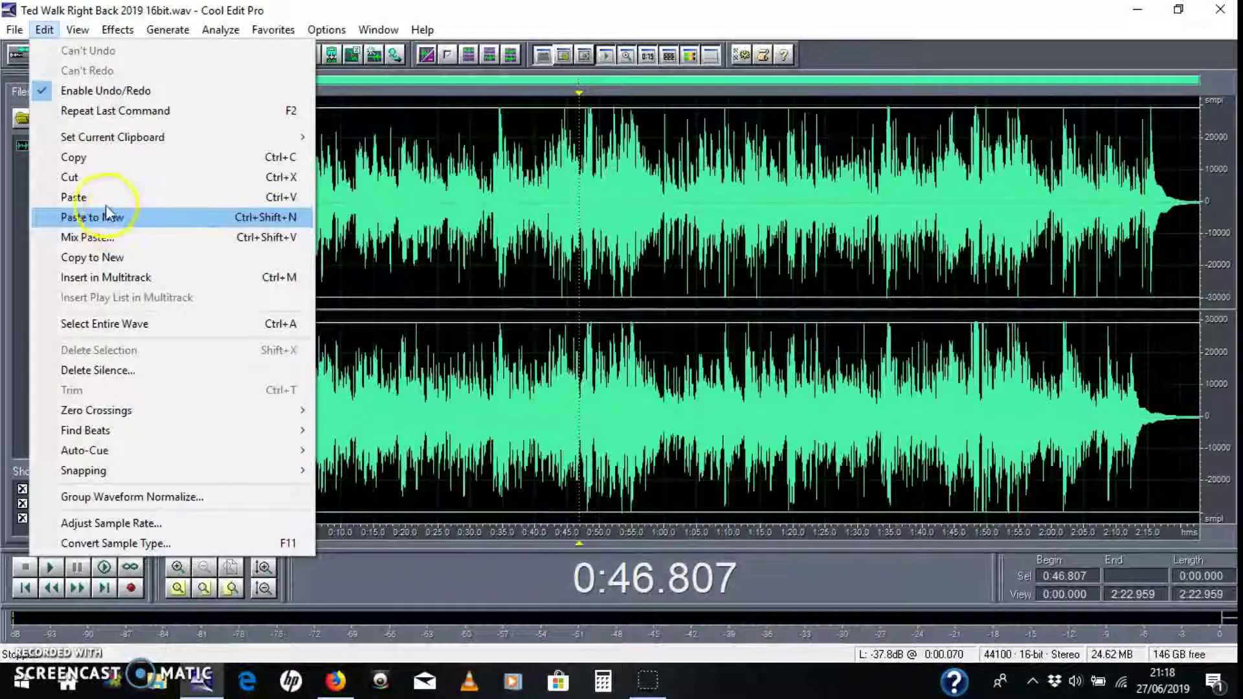
pyautogui.click(77, 199)
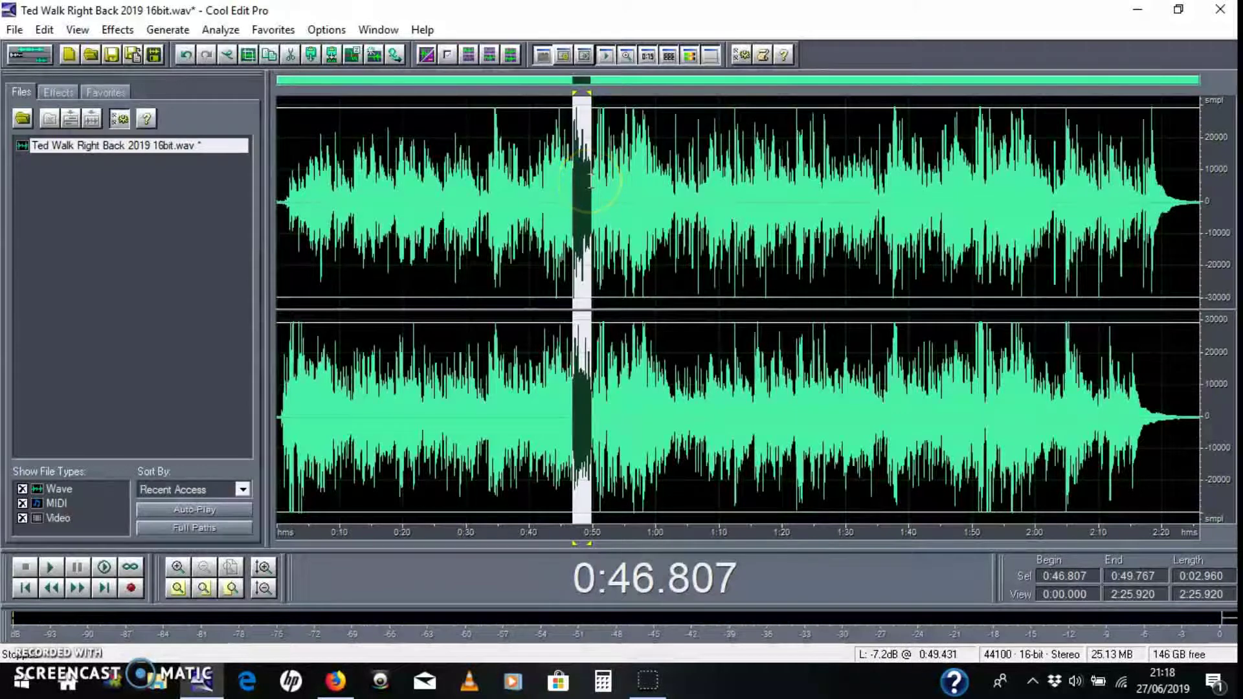
pyautogui.click(590, 181)
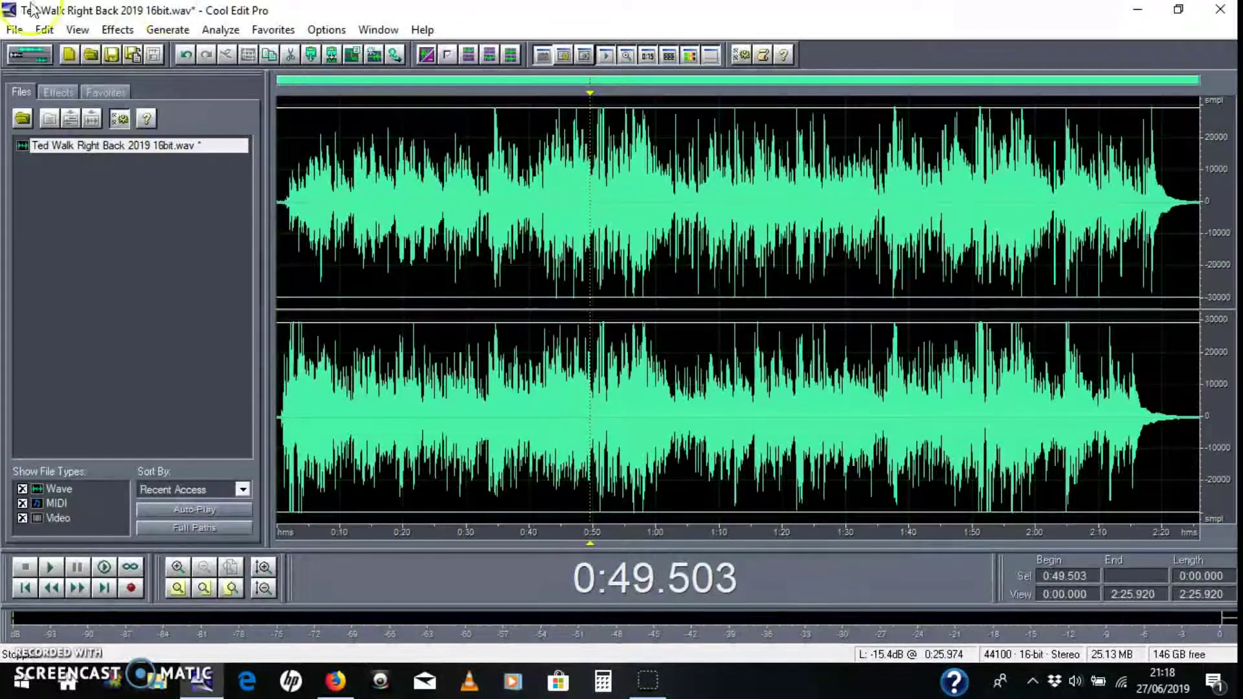
pyautogui.click(44, 29)
pyautogui.click(87, 199)
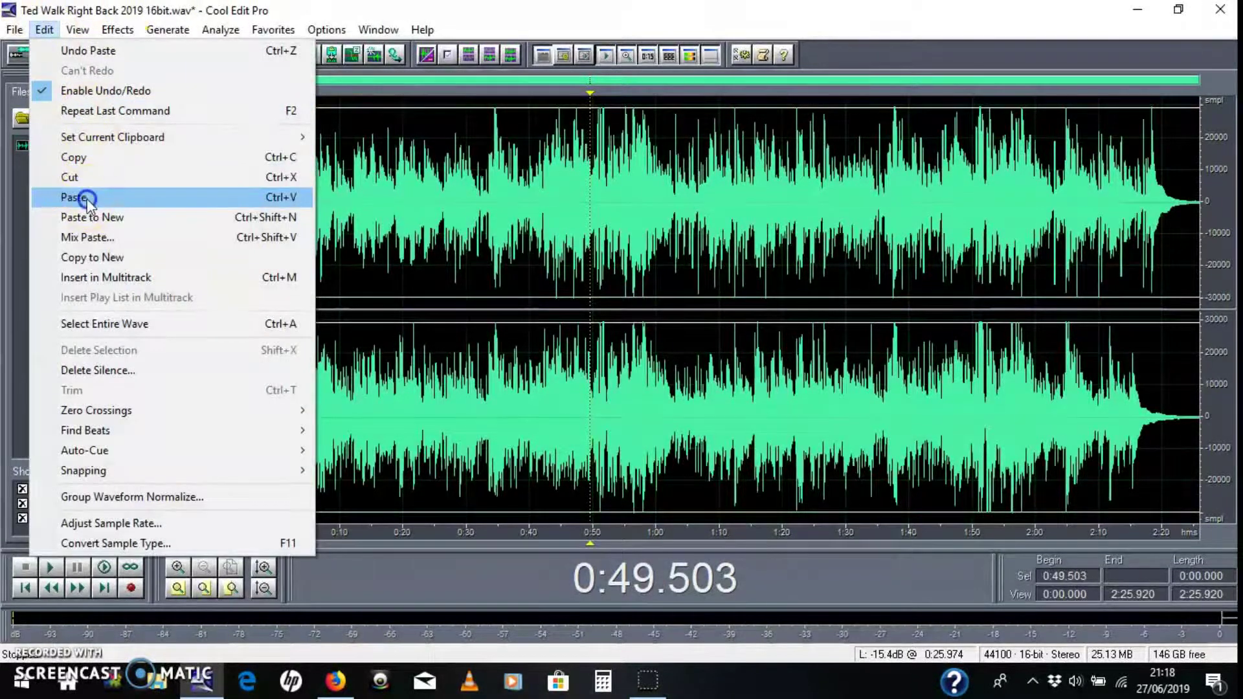
pyautogui.click(602, 163)
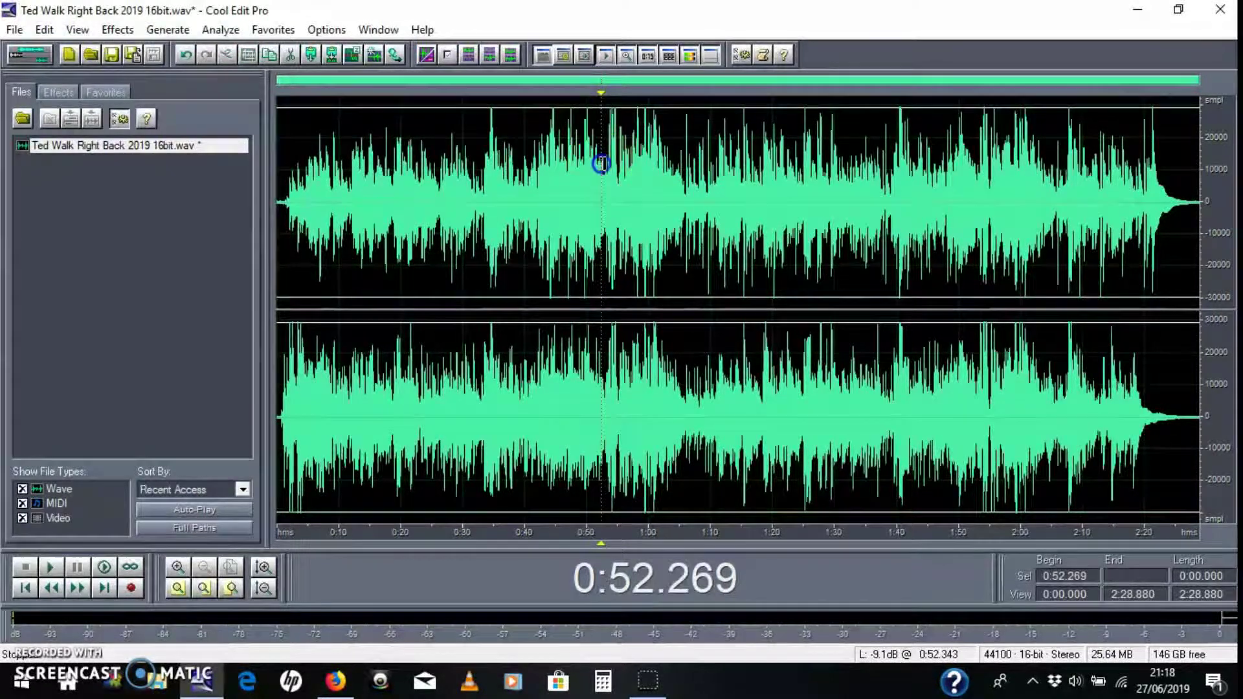
pyautogui.click(44, 30)
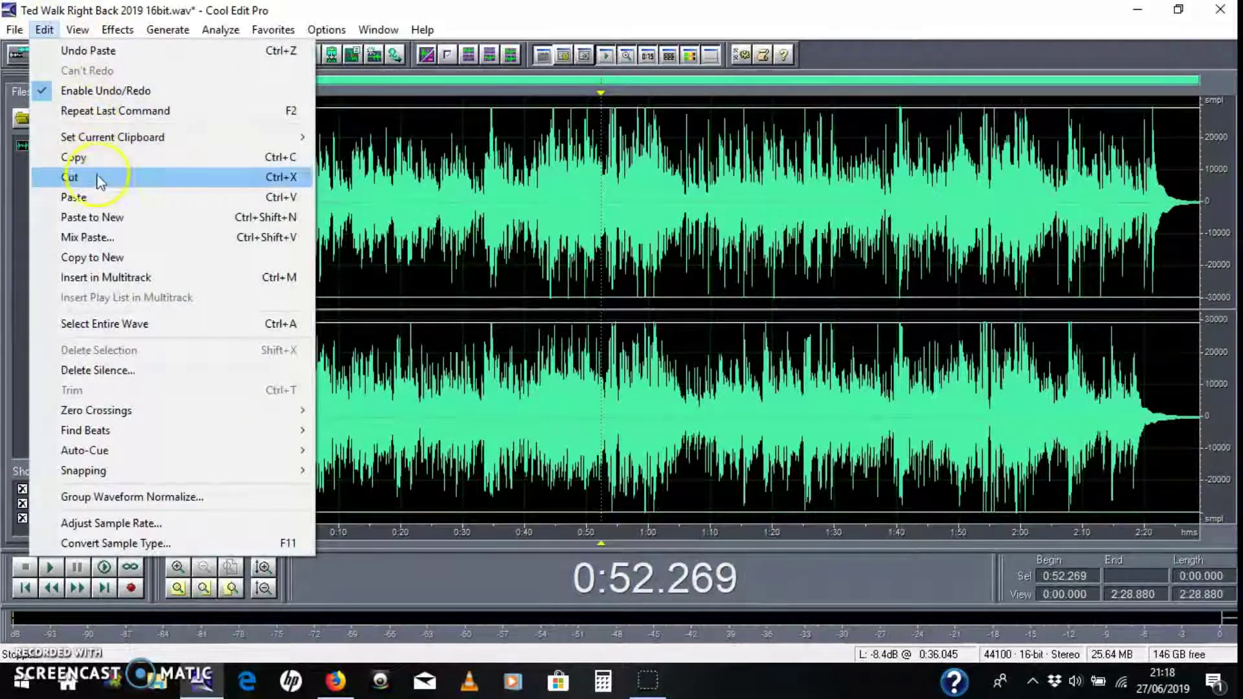
pyautogui.click(101, 197)
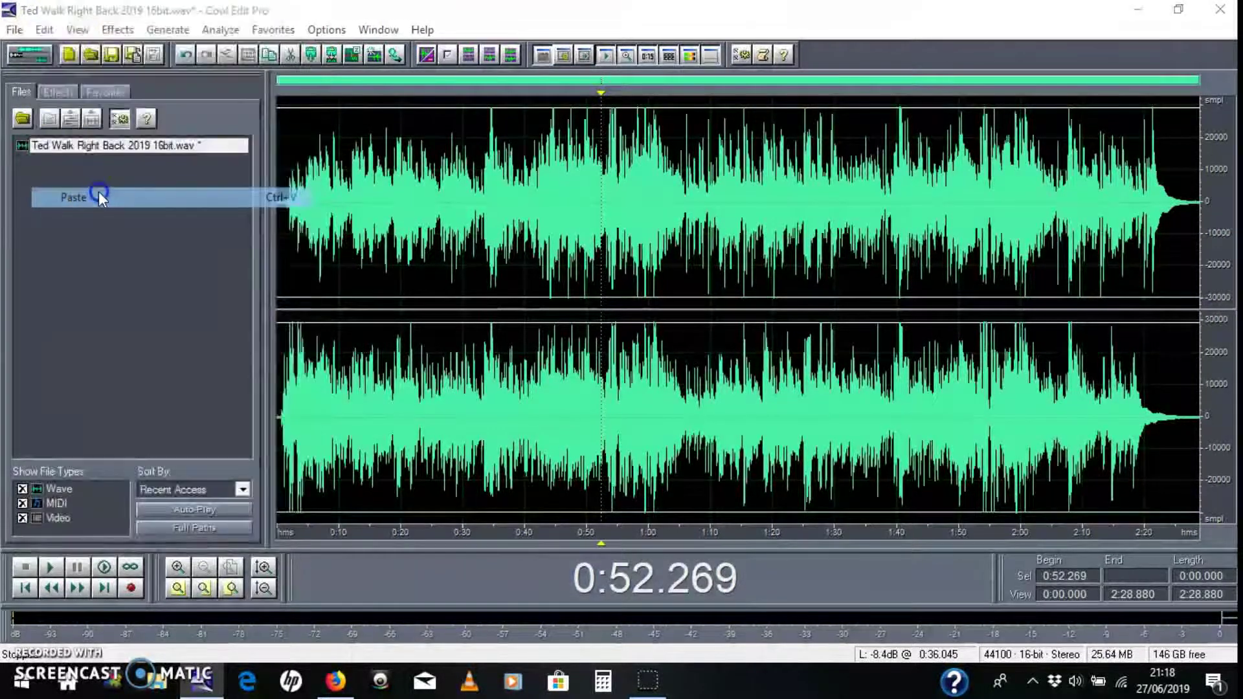
# - Play the repeated passage from 0:44.624
pyautogui.click(555, 181)
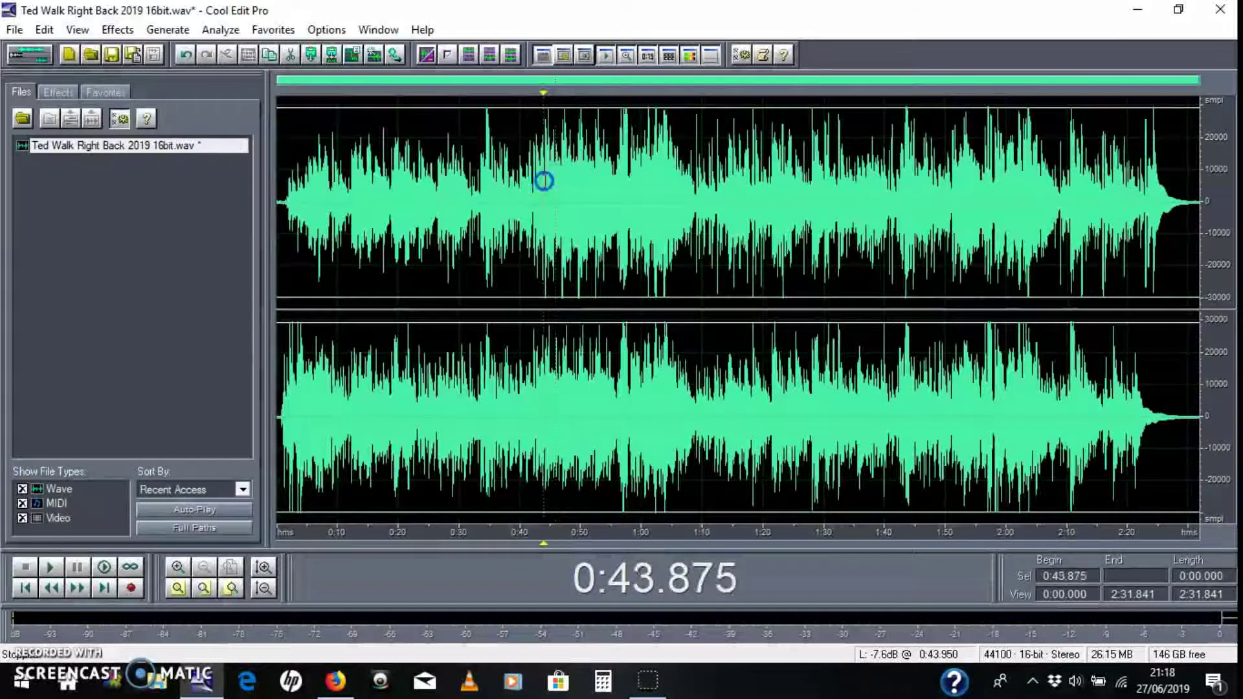
pyautogui.click(548, 182)
pyautogui.press('space')
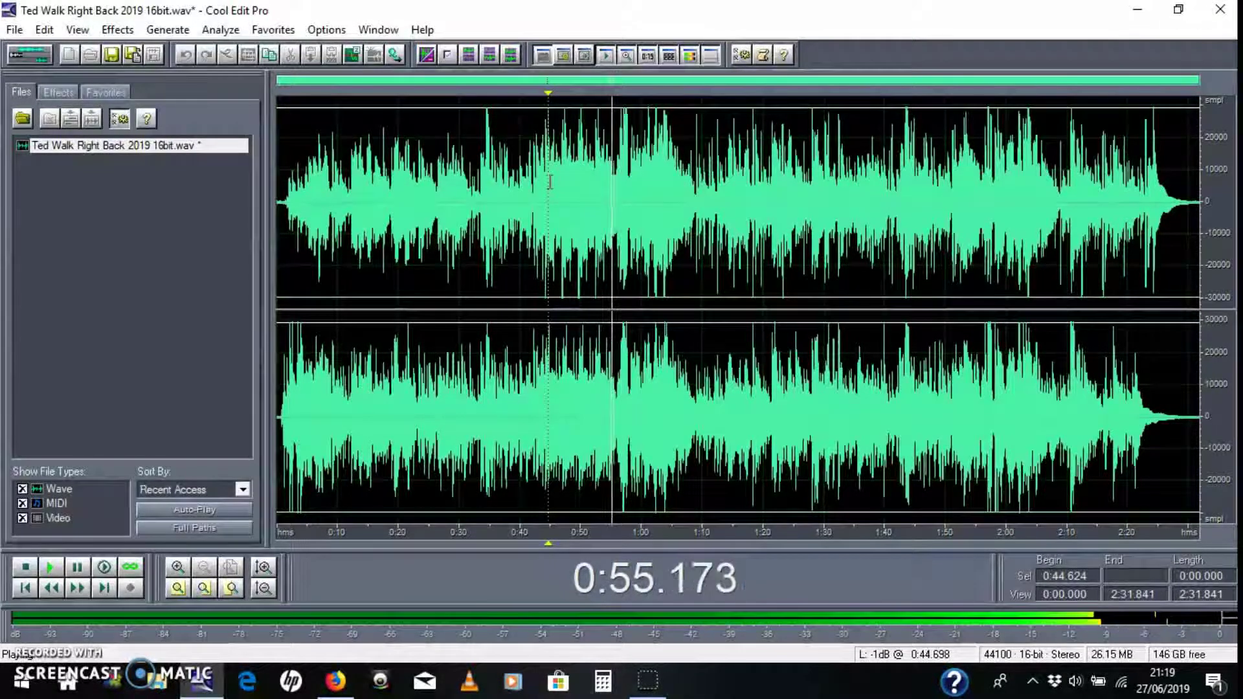
pyautogui.press('space')
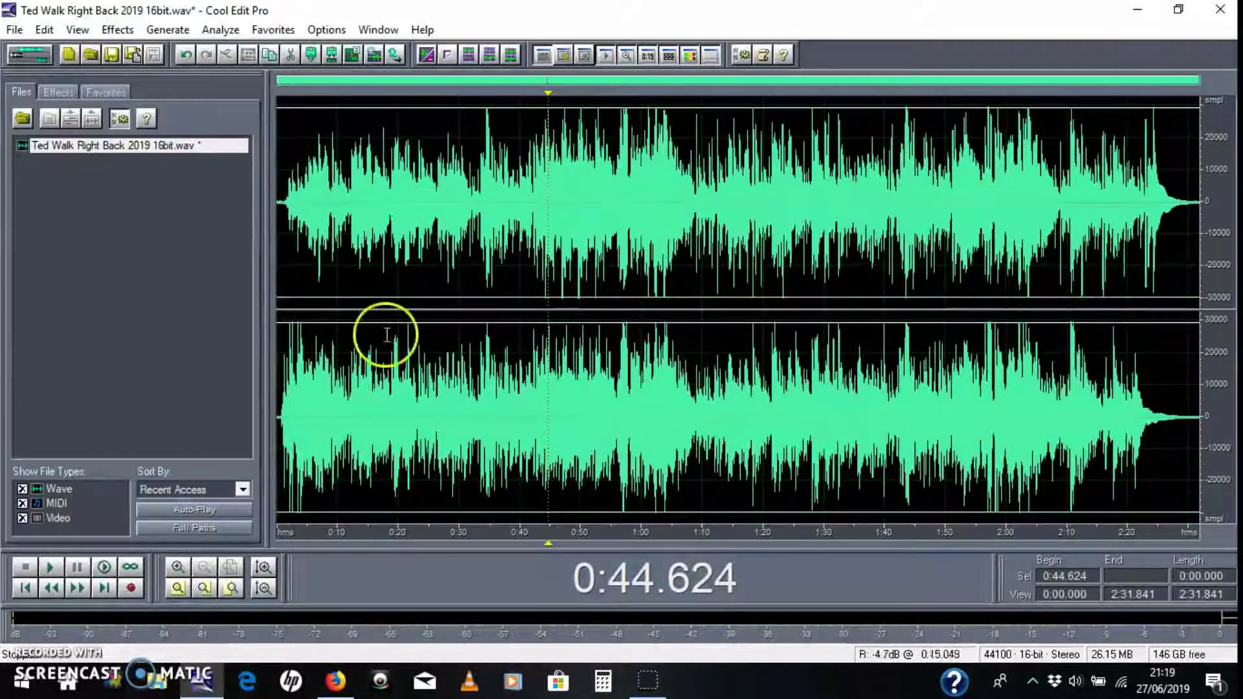
pyautogui.click(350, 688)
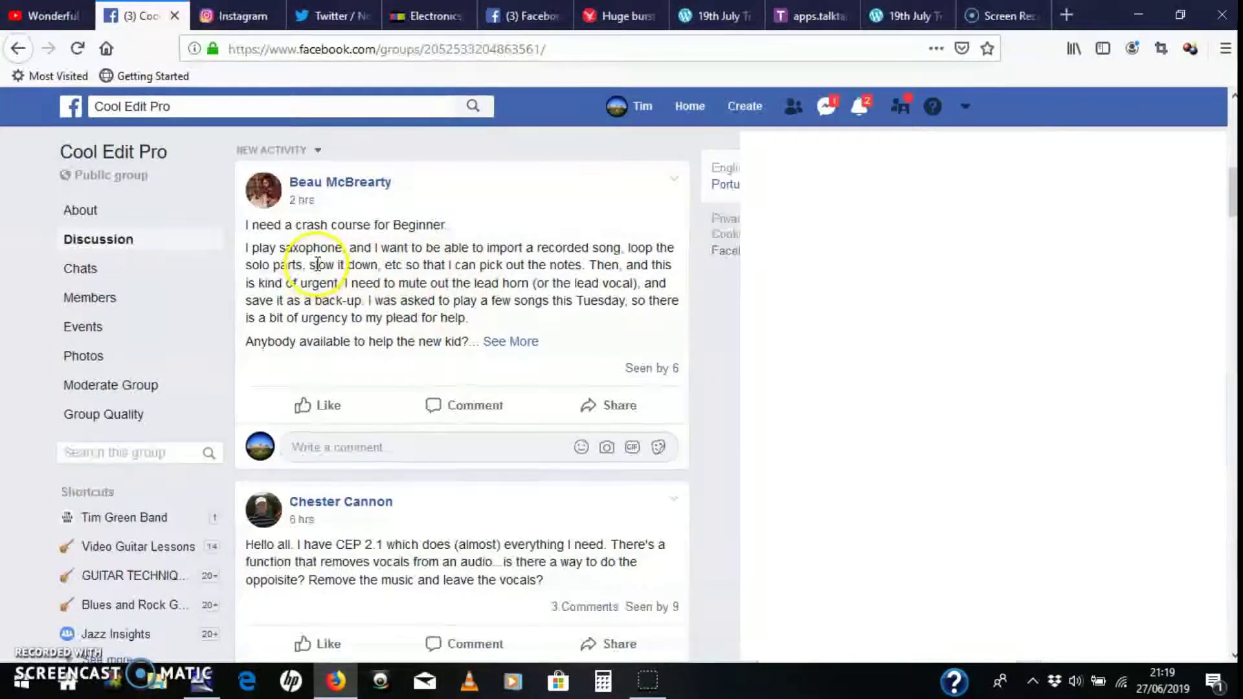
pyautogui.click(202, 681)
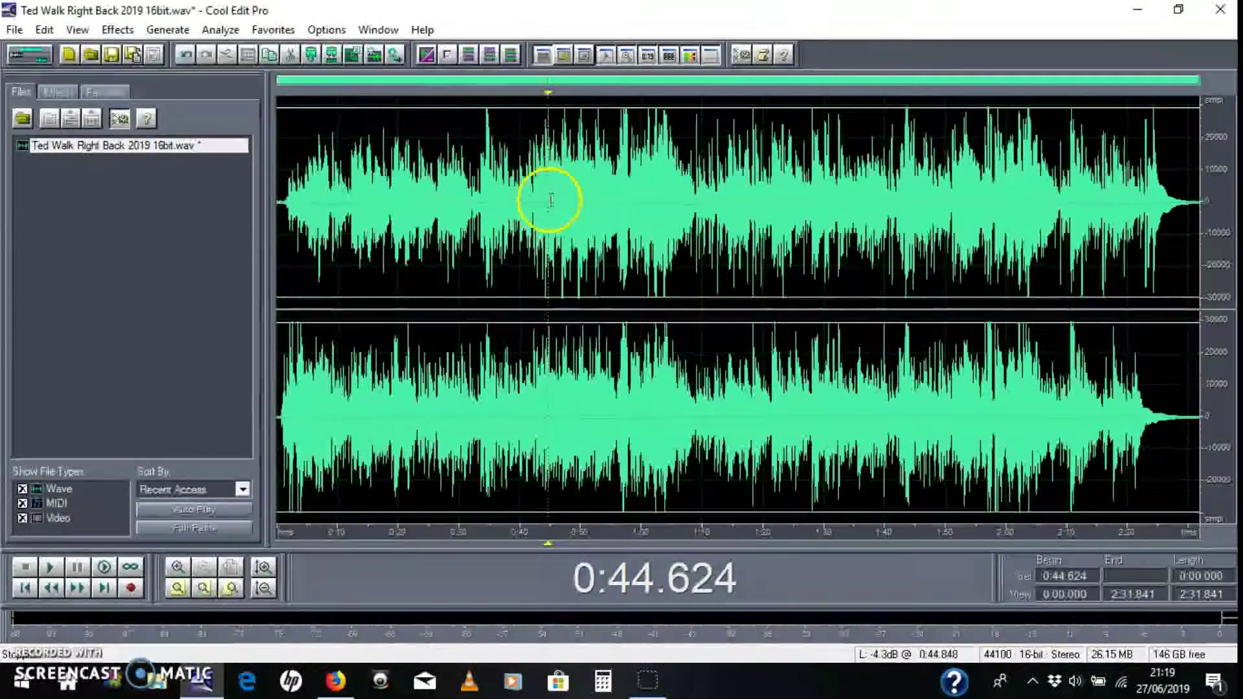
# - Select 0:44.174–0:55.255 and apply Time/Pitch Stretch with a ratio of 68
pyautogui.moveTo(547, 206); pyautogui.dragTo(614, 236)
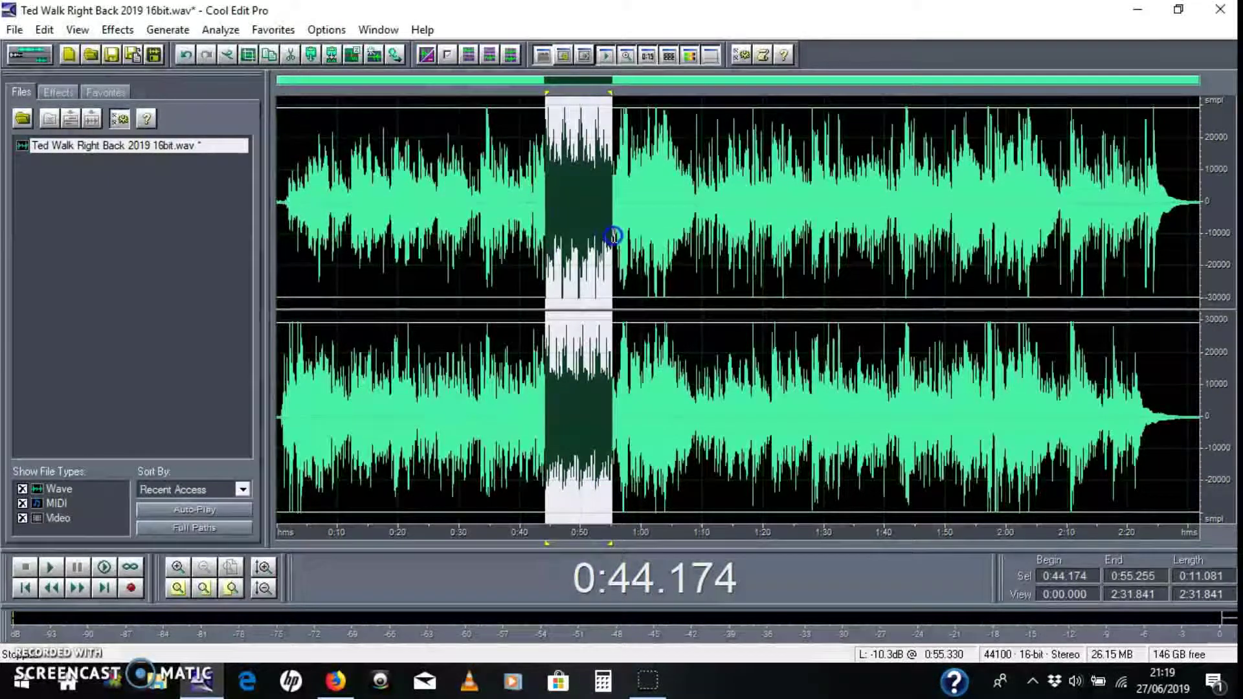
pyautogui.click(117, 30)
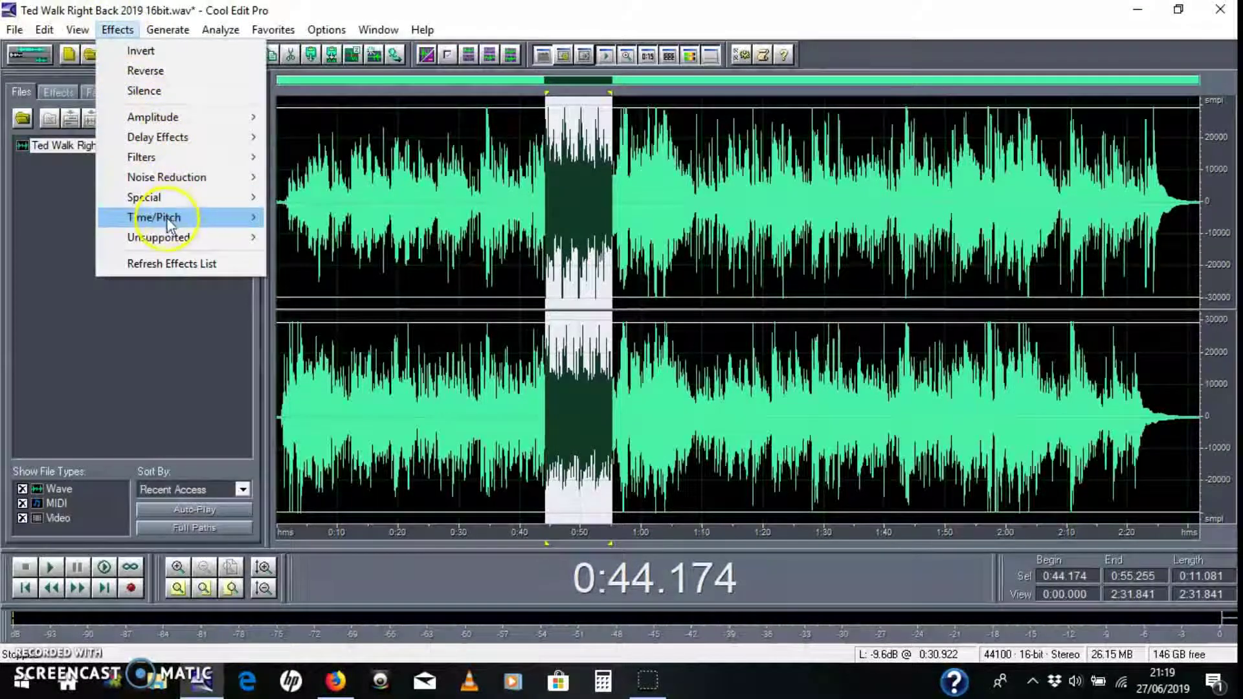
pyautogui.moveTo(166, 219)
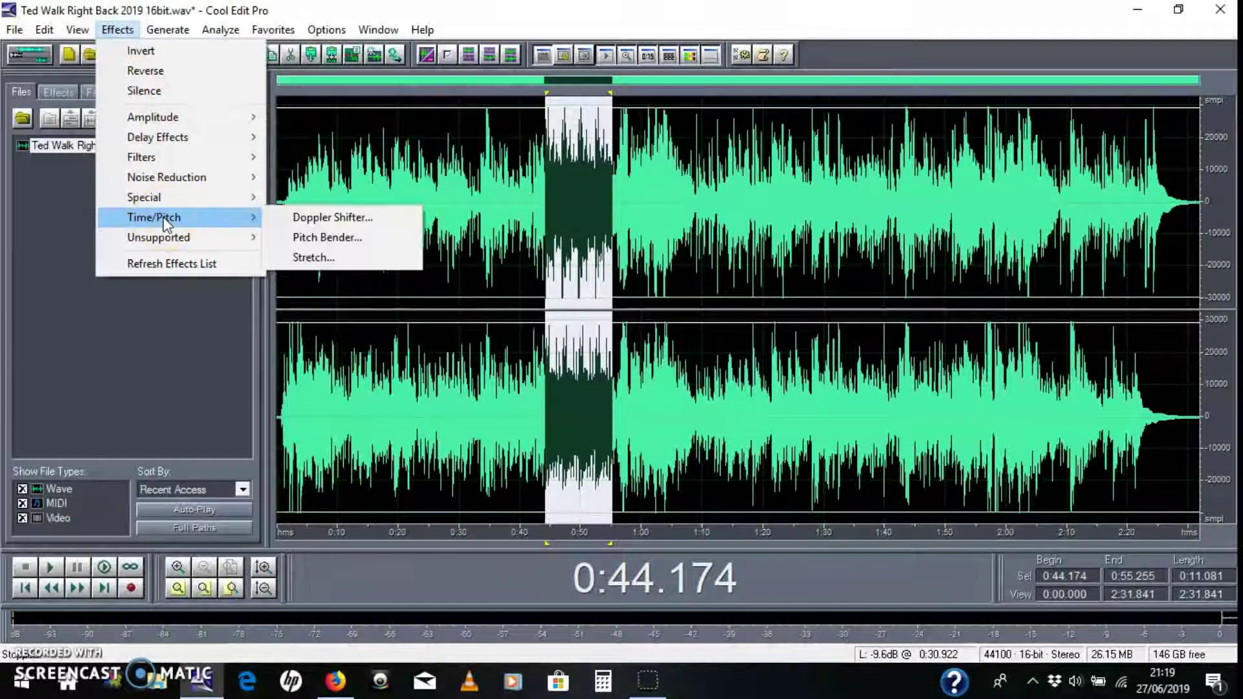
pyautogui.click(320, 263)
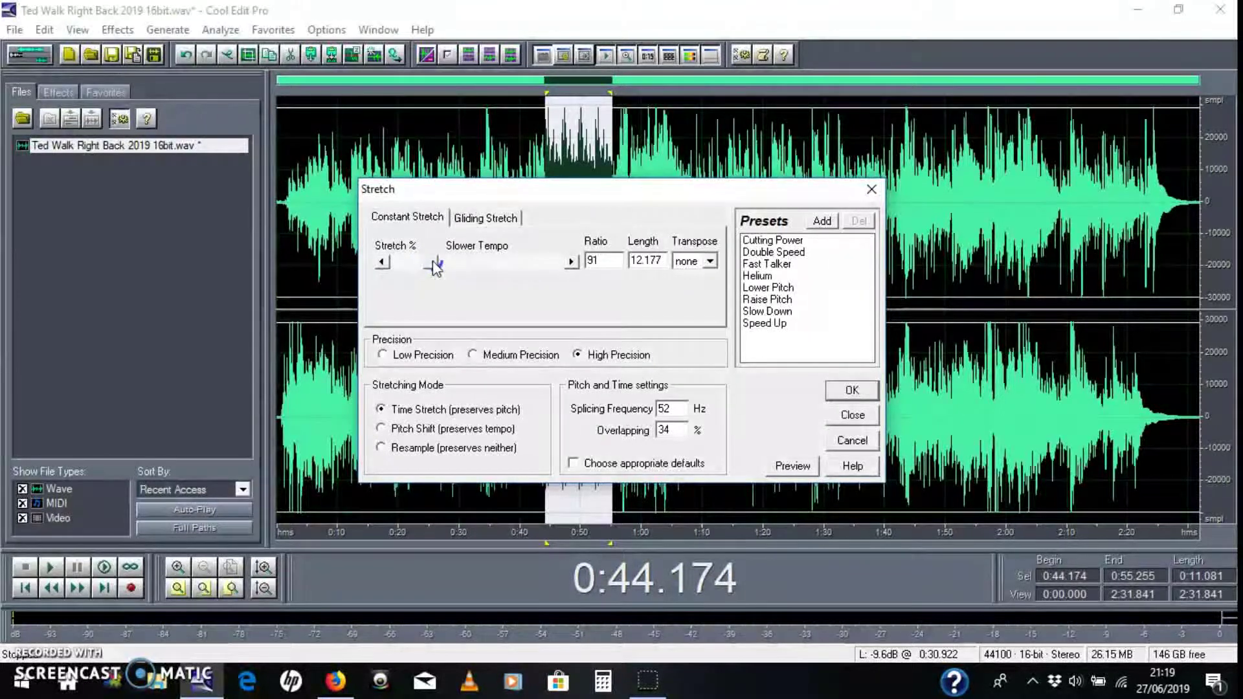
pyautogui.click(435, 264)
pyautogui.moveTo(425, 271); pyautogui.dragTo(426, 272)
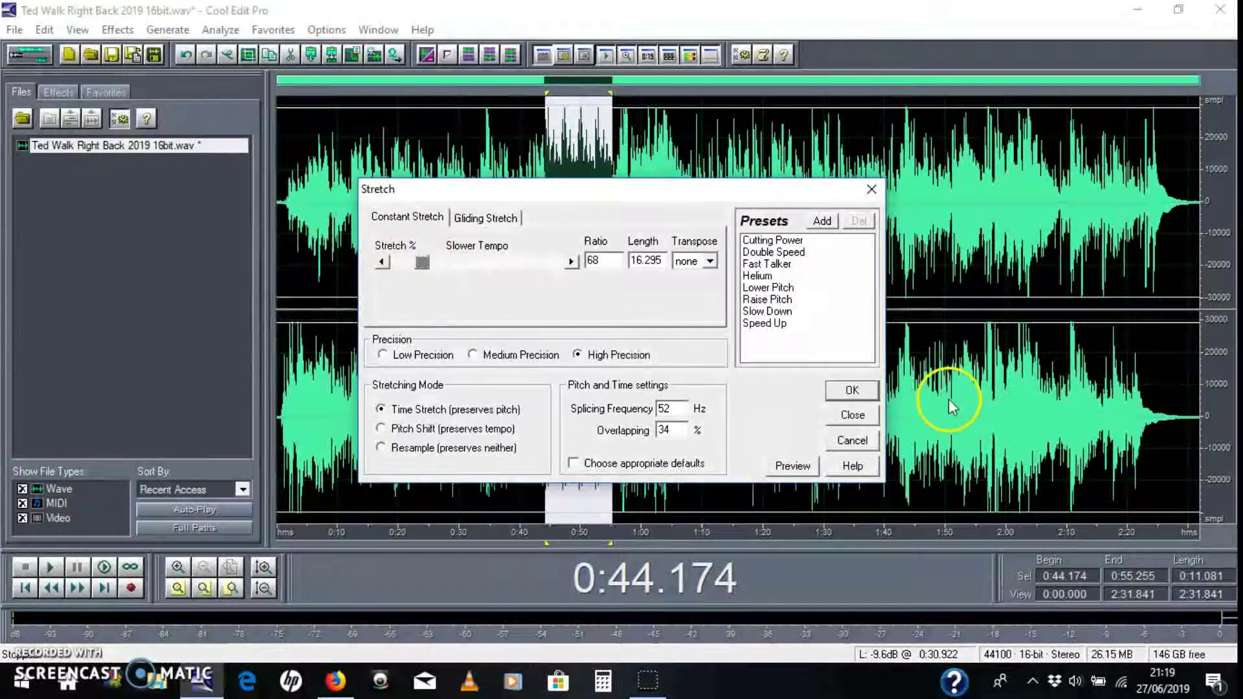
pyautogui.click(851, 390)
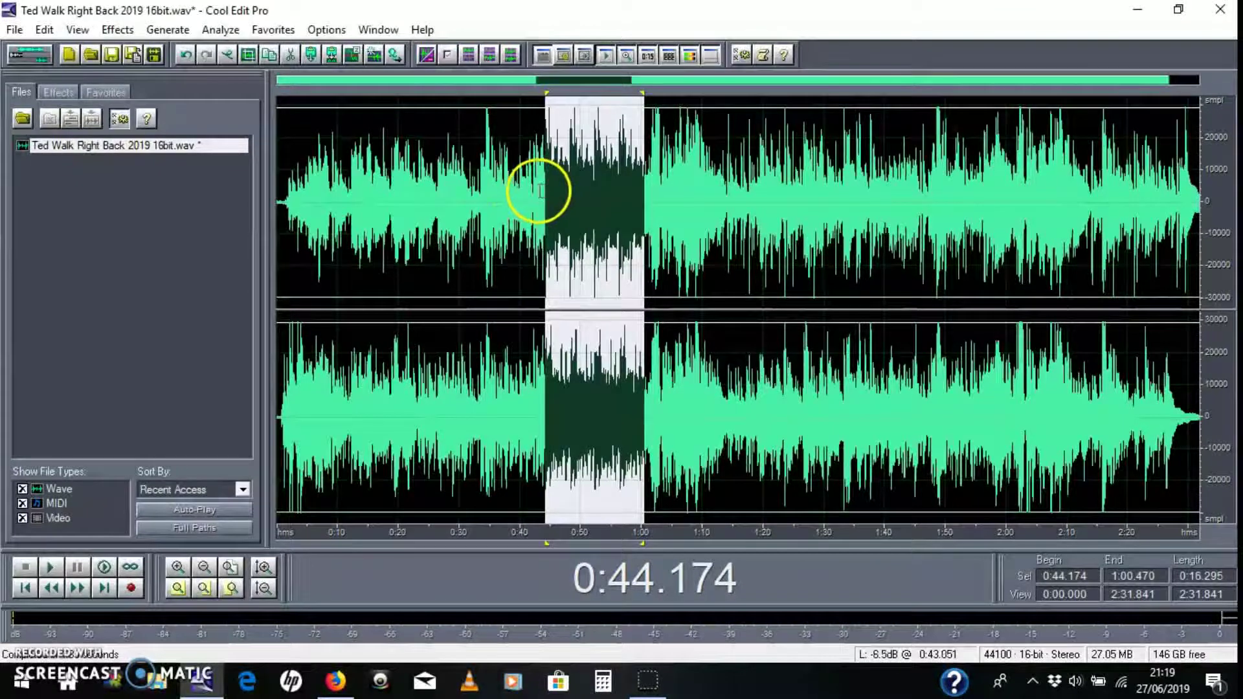
# - Play the song from 0:41.629 through the stretched passage, then stop
pyautogui.click(531, 199)
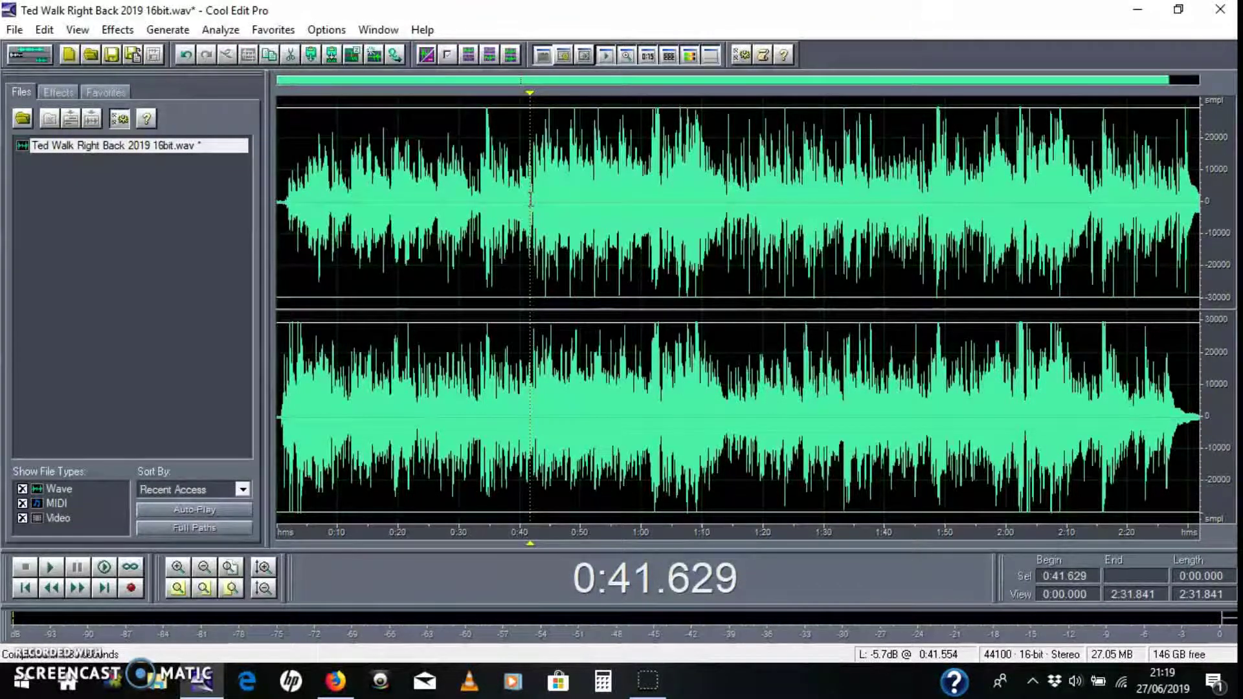
pyautogui.press('space')
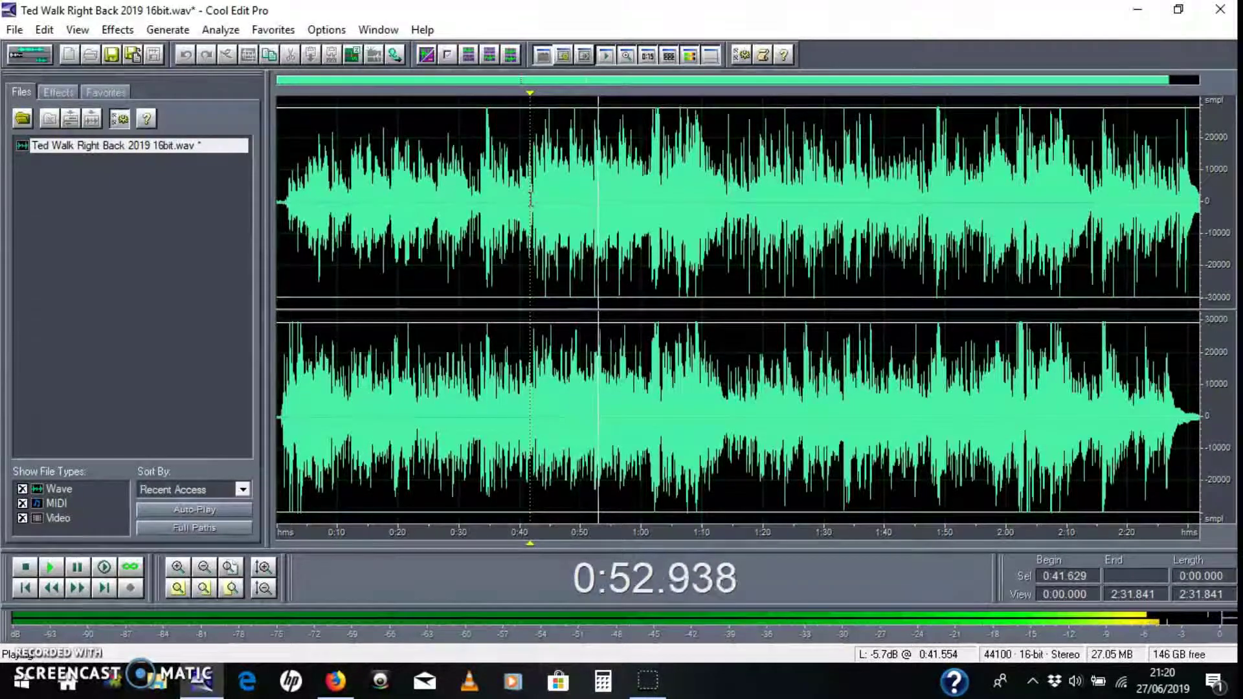
pyautogui.press('space')
pyautogui.click(336, 681)
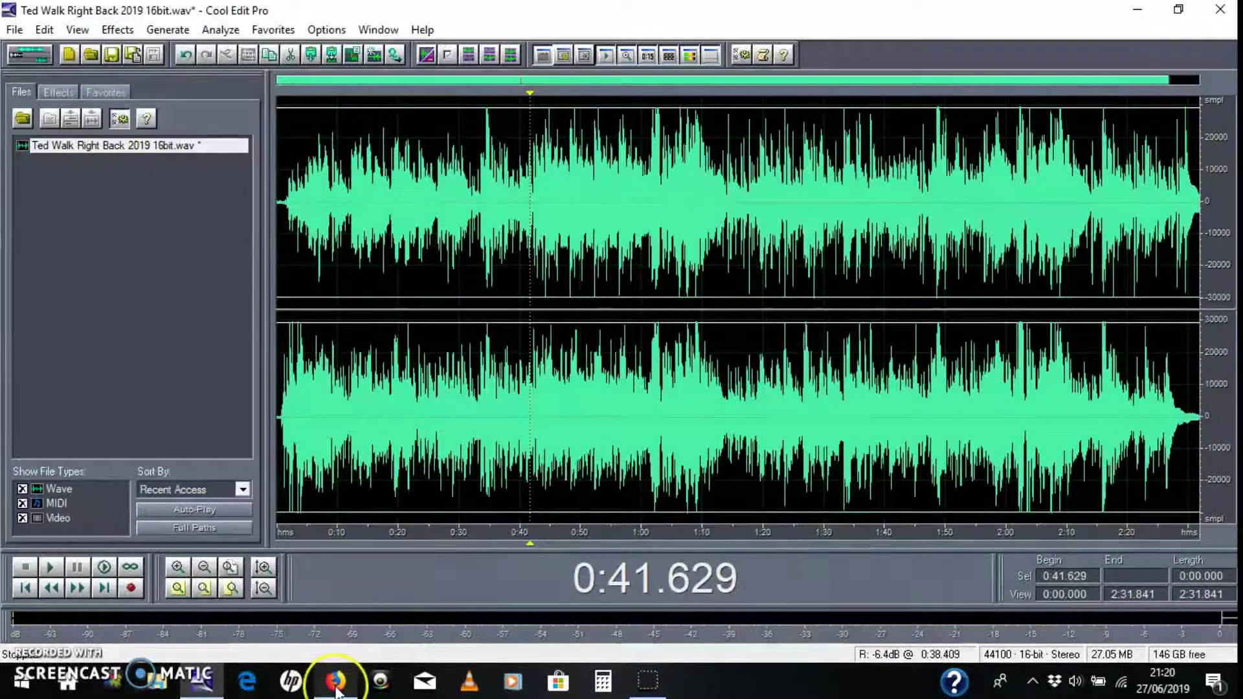
pyautogui.moveTo(336, 688)
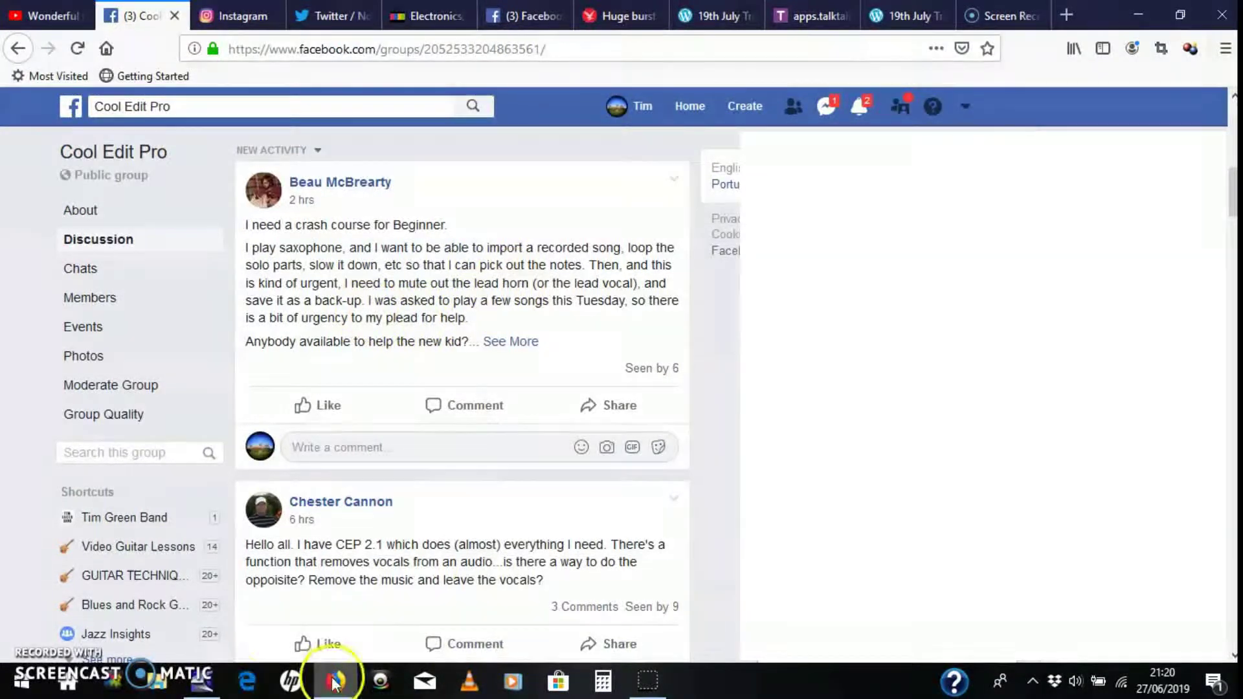
pyautogui.click(221, 684)
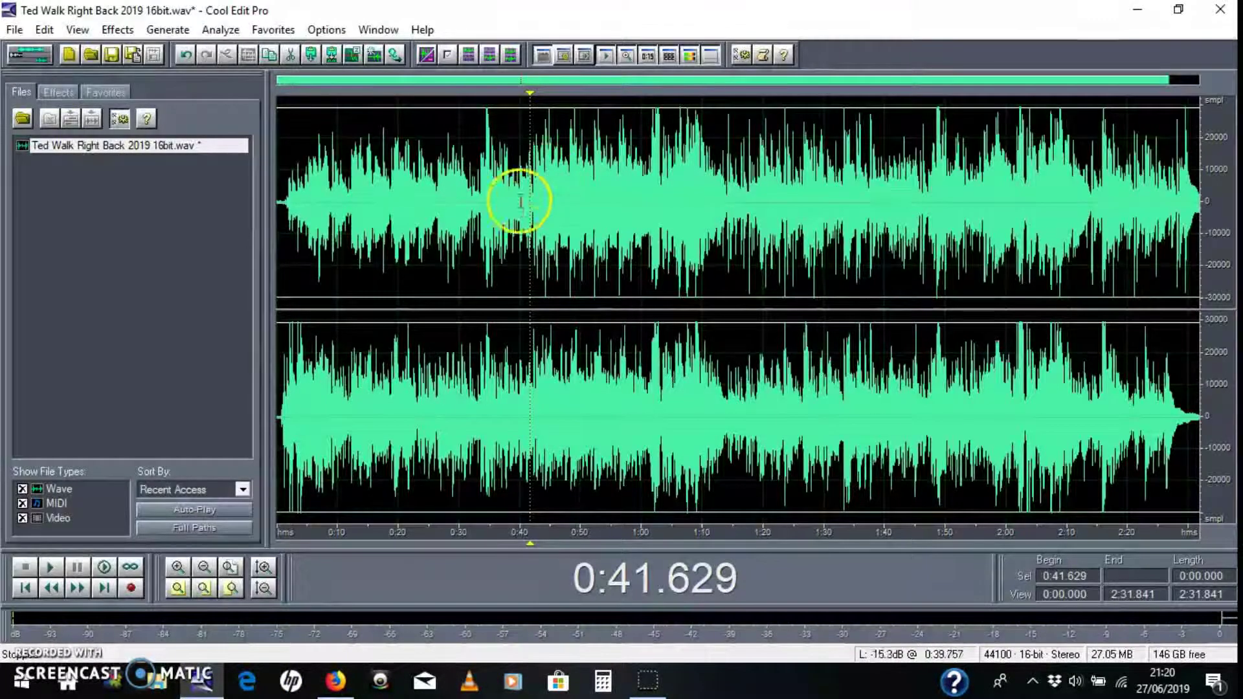
# - Preview the song briefly from 1:06.636
pyautogui.click(682, 210)
pyautogui.press('space')
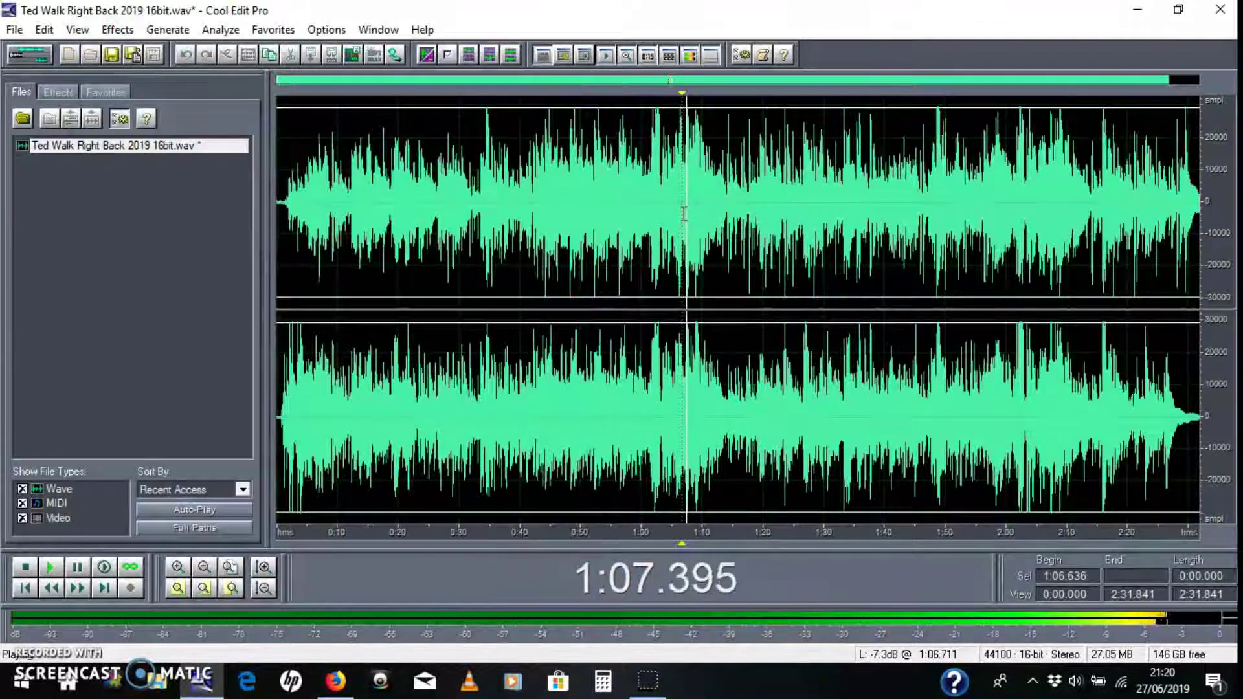
pyautogui.press('space')
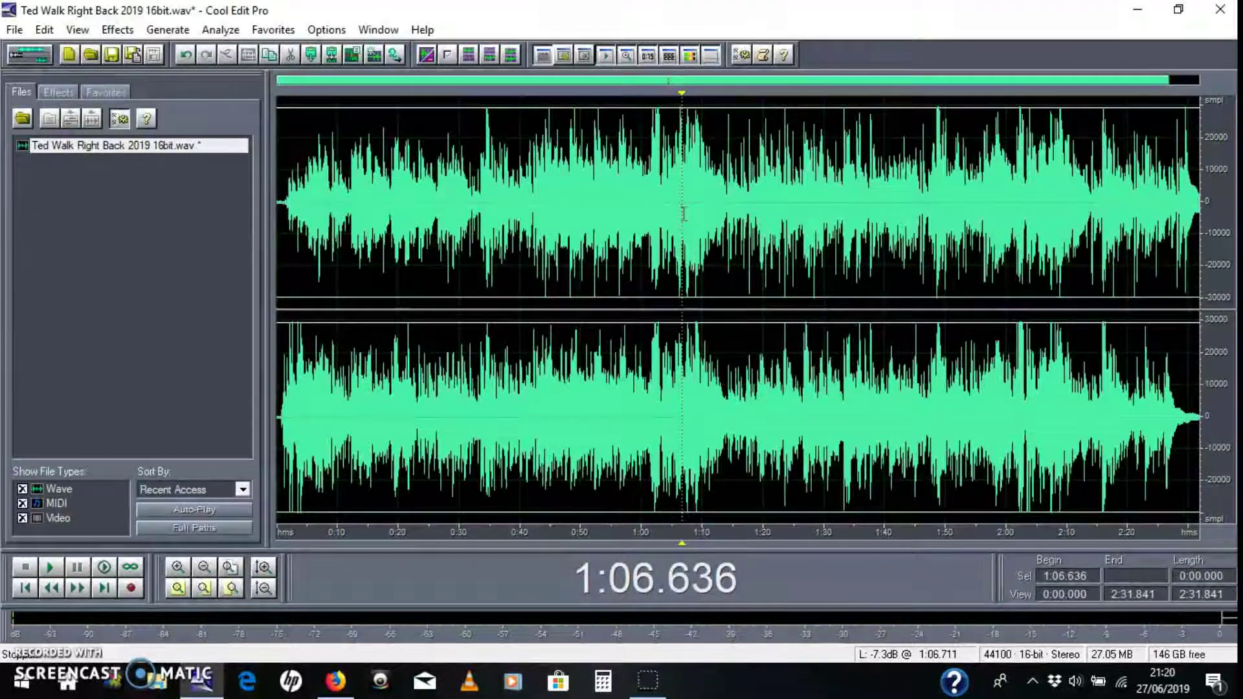
# - Apply the Favorites Vocal Cut effect to the passage starting at 1:05.887
pyautogui.moveTo(677, 217); pyautogui.dragTo(705, 259)
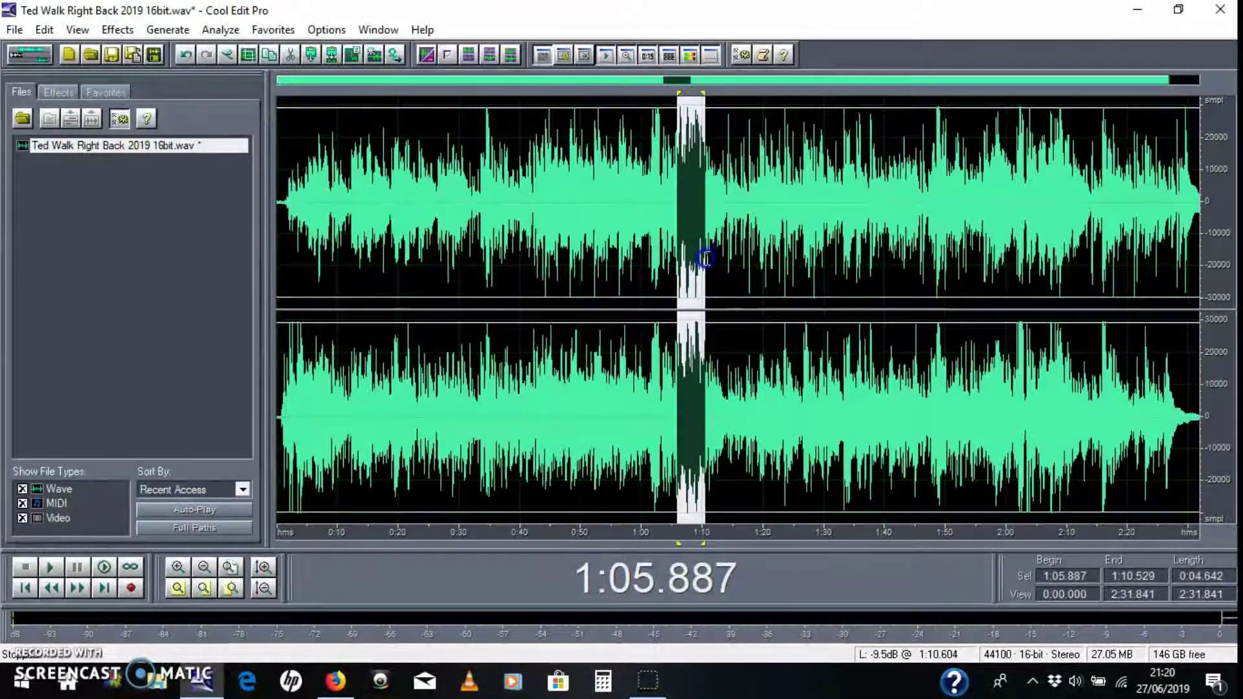
pyautogui.click(274, 30)
pyautogui.click(297, 51)
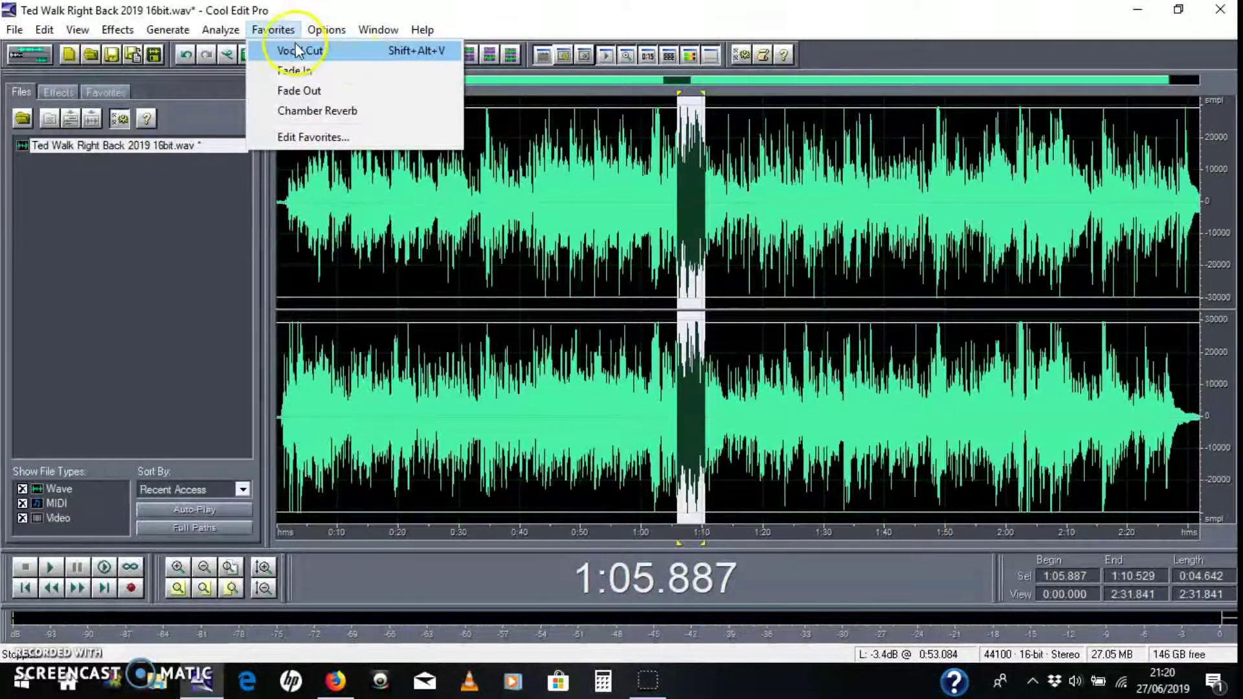
pyautogui.click(337, 52)
# - Play back the vocal-cut passage from 1:03.491, then stop
pyautogui.click(674, 249)
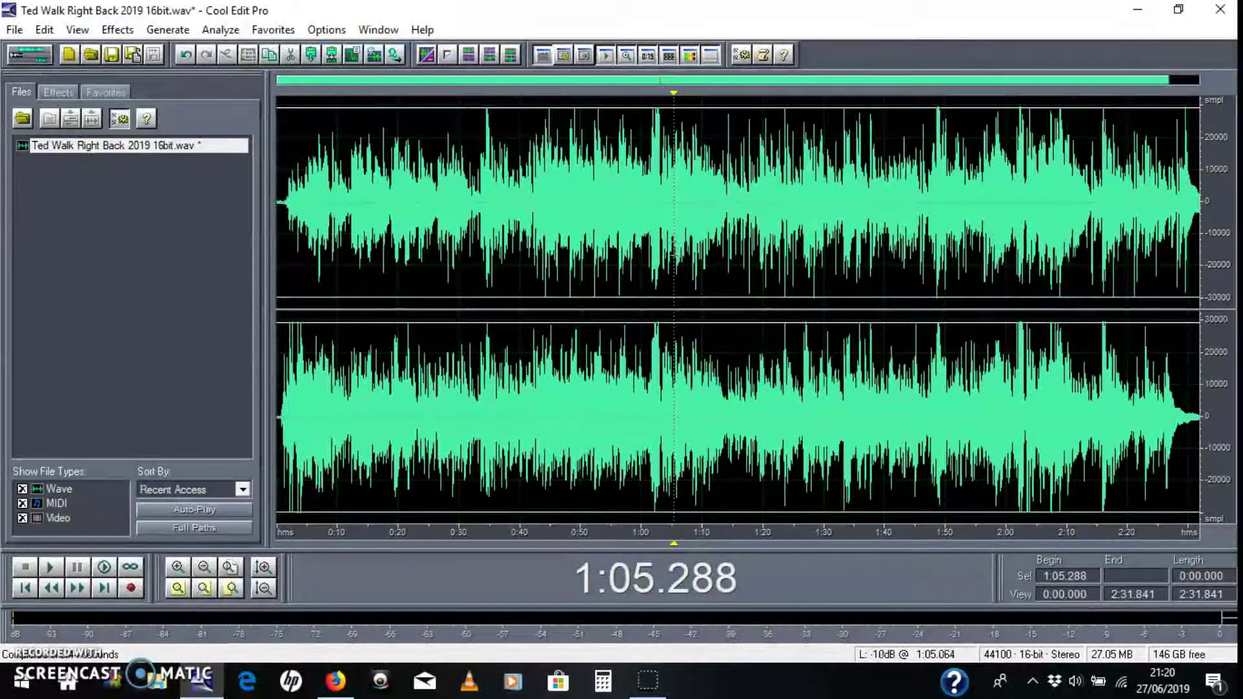
pyautogui.click(663, 245)
pyautogui.press('space')
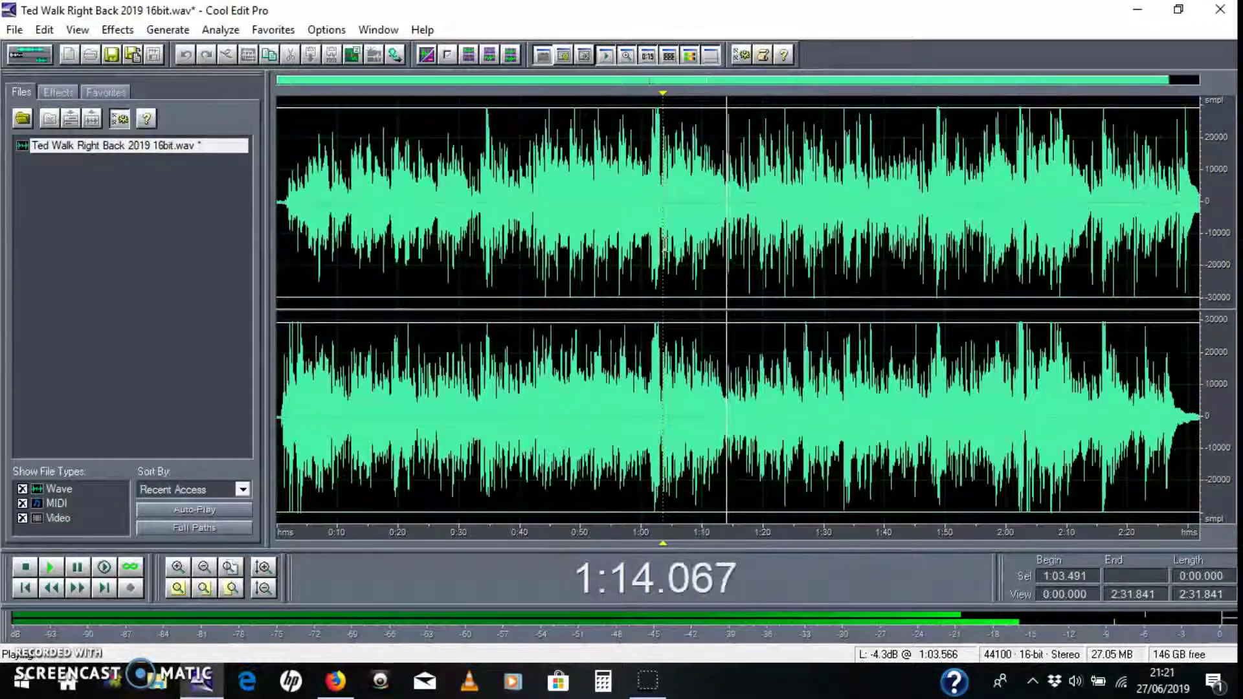
pyautogui.press('space')
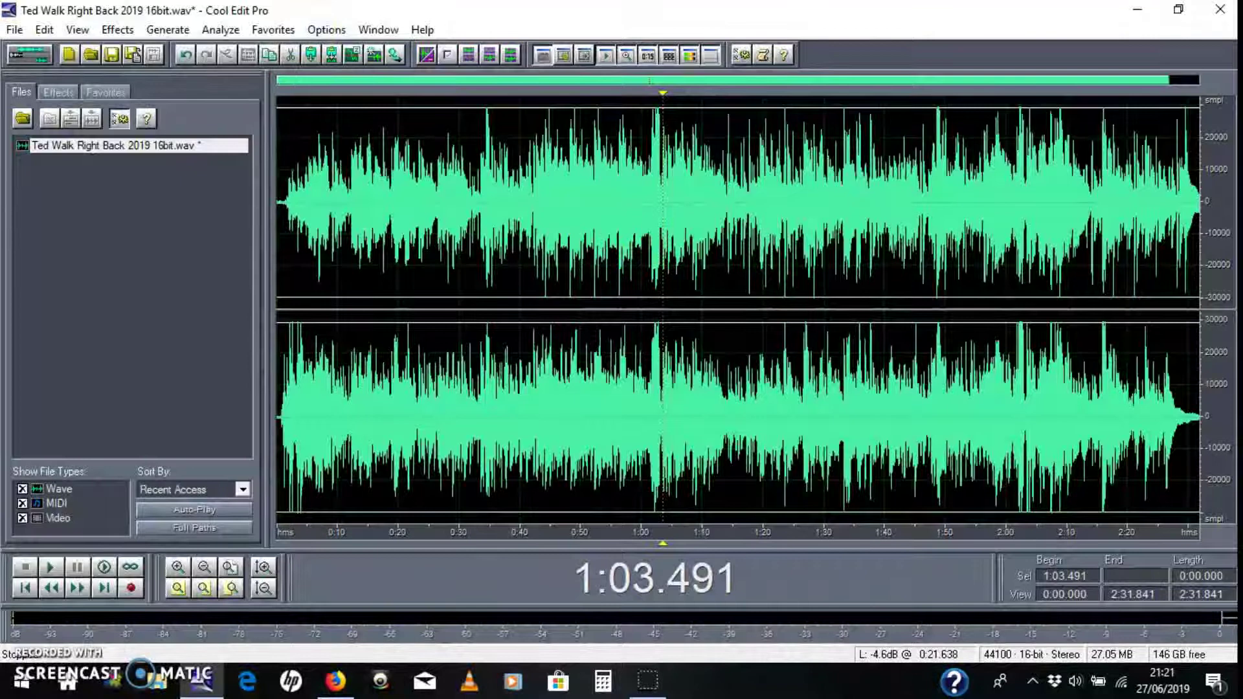
# - Start Save As 'jhgjhgjhgjhgjhg' in Windows PCM (*.wav) format, then switch to the Facebook group
pyautogui.click(16, 31)
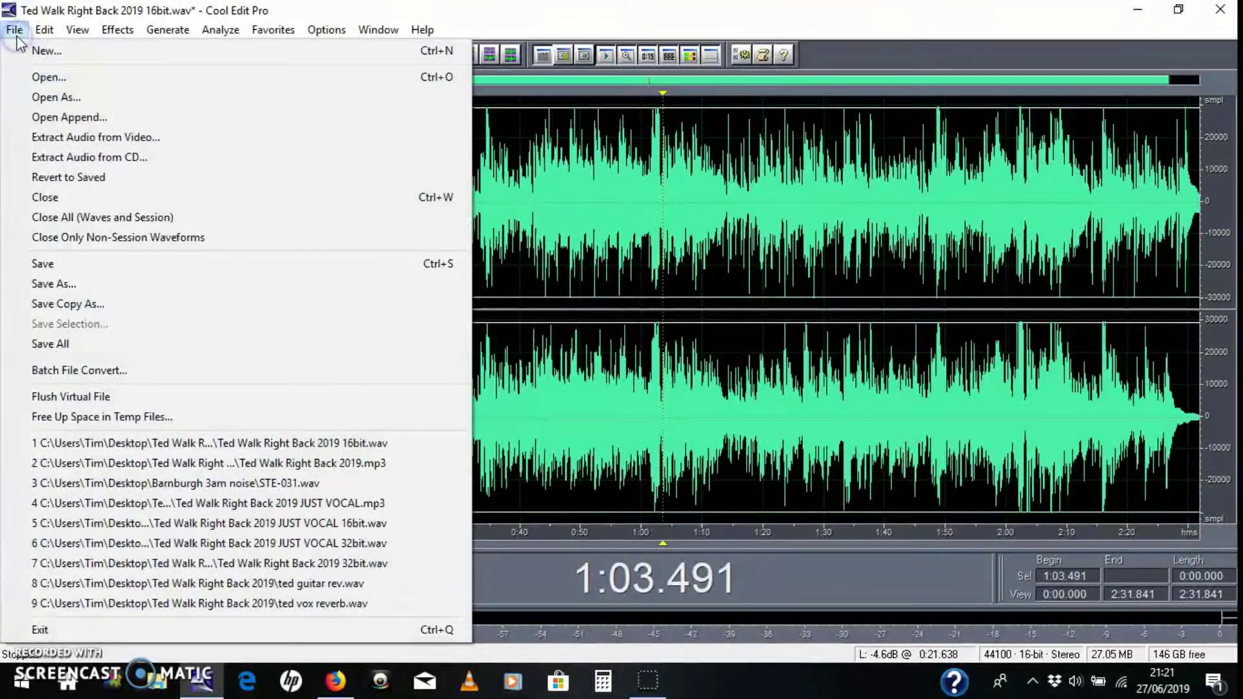
pyautogui.click(89, 288)
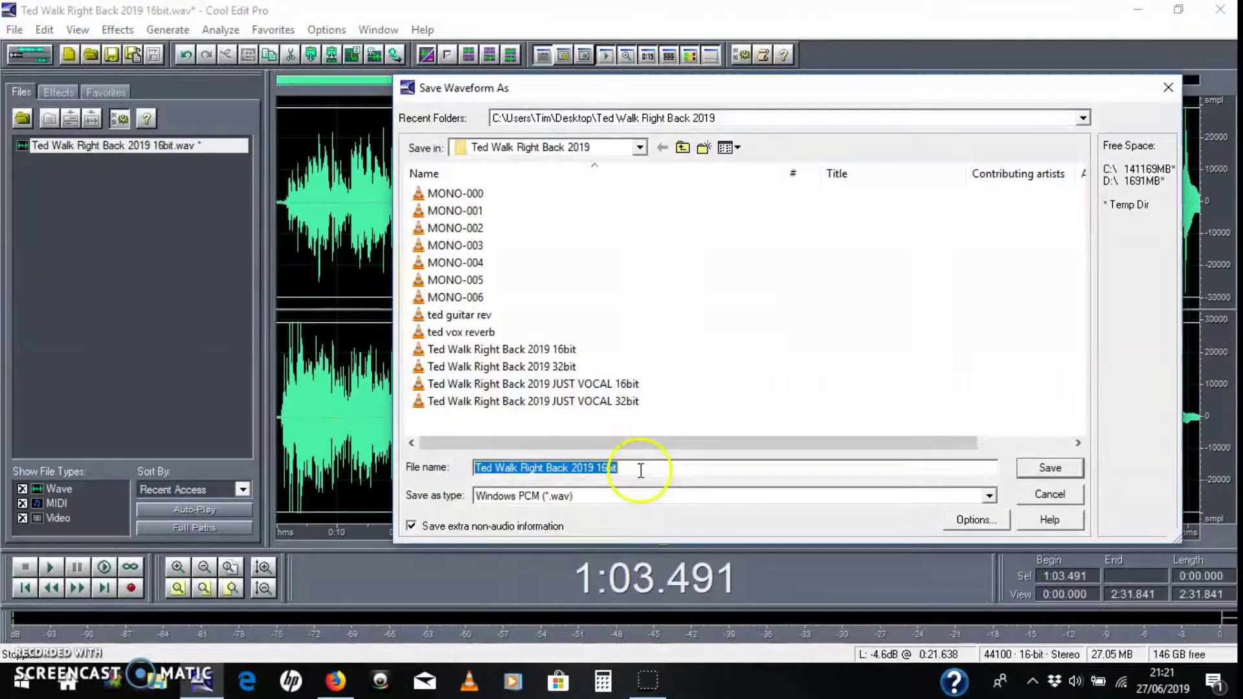
pyautogui.write('jhgjhgjhgjhgjhgjhgjhgjh')
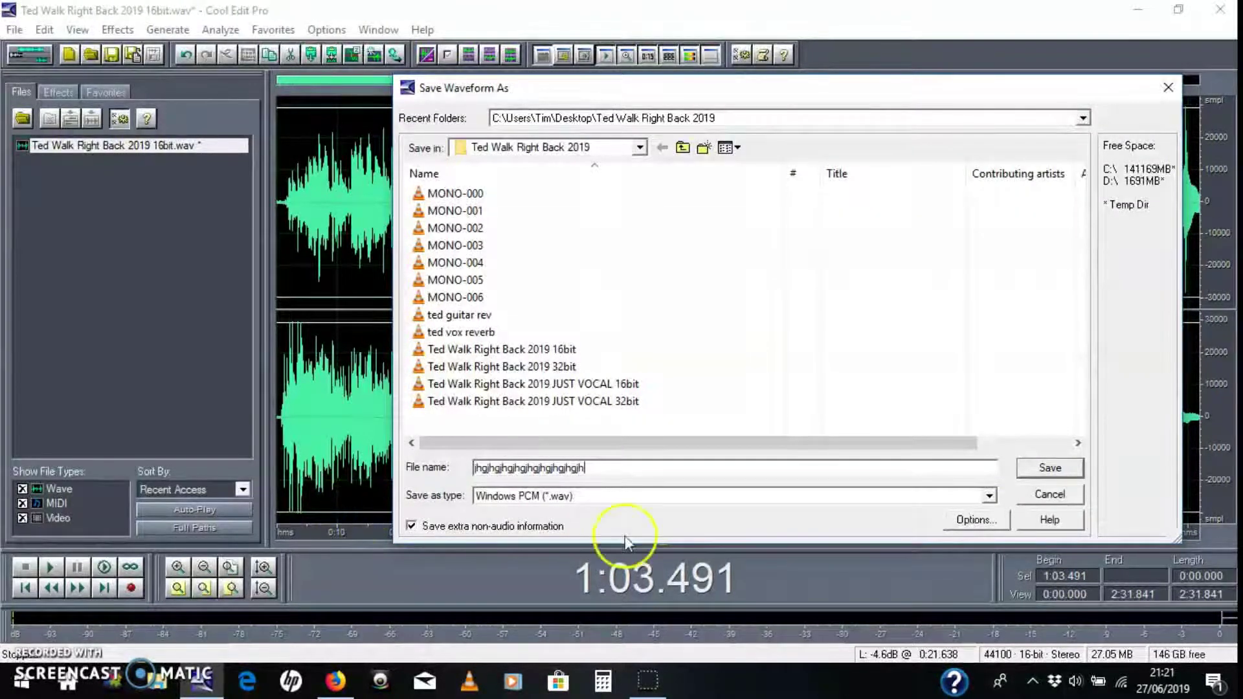
pyautogui.click(556, 495)
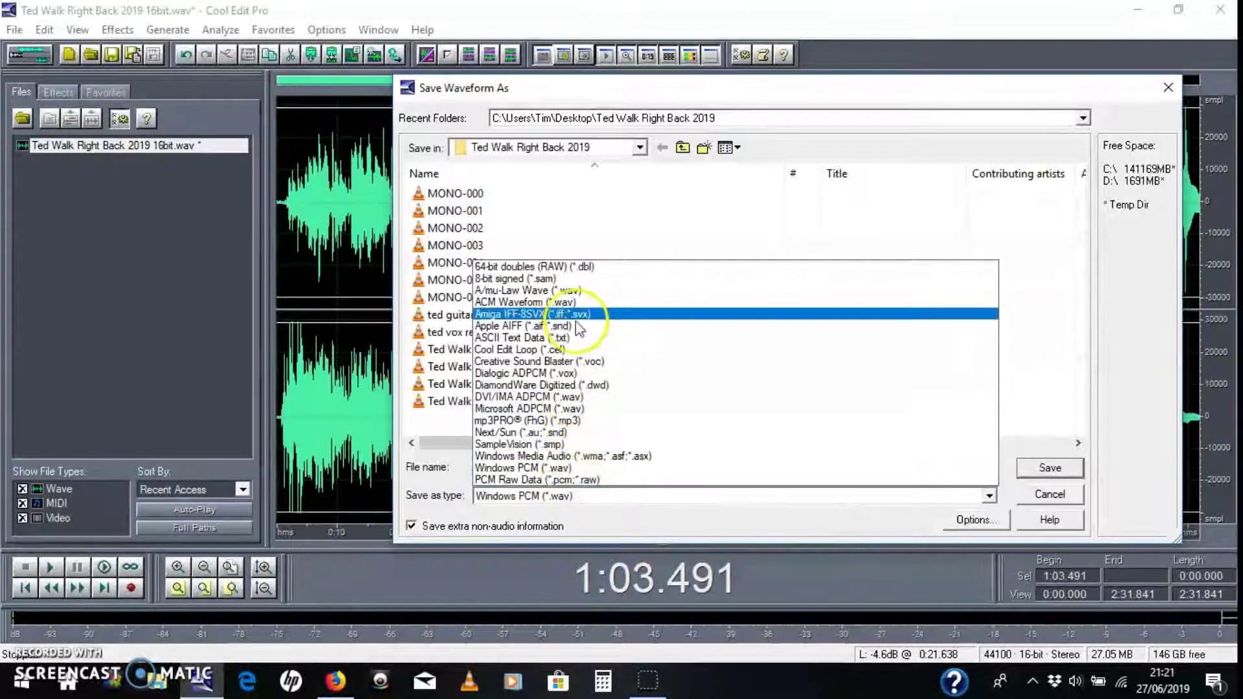
pyautogui.click(510, 523)
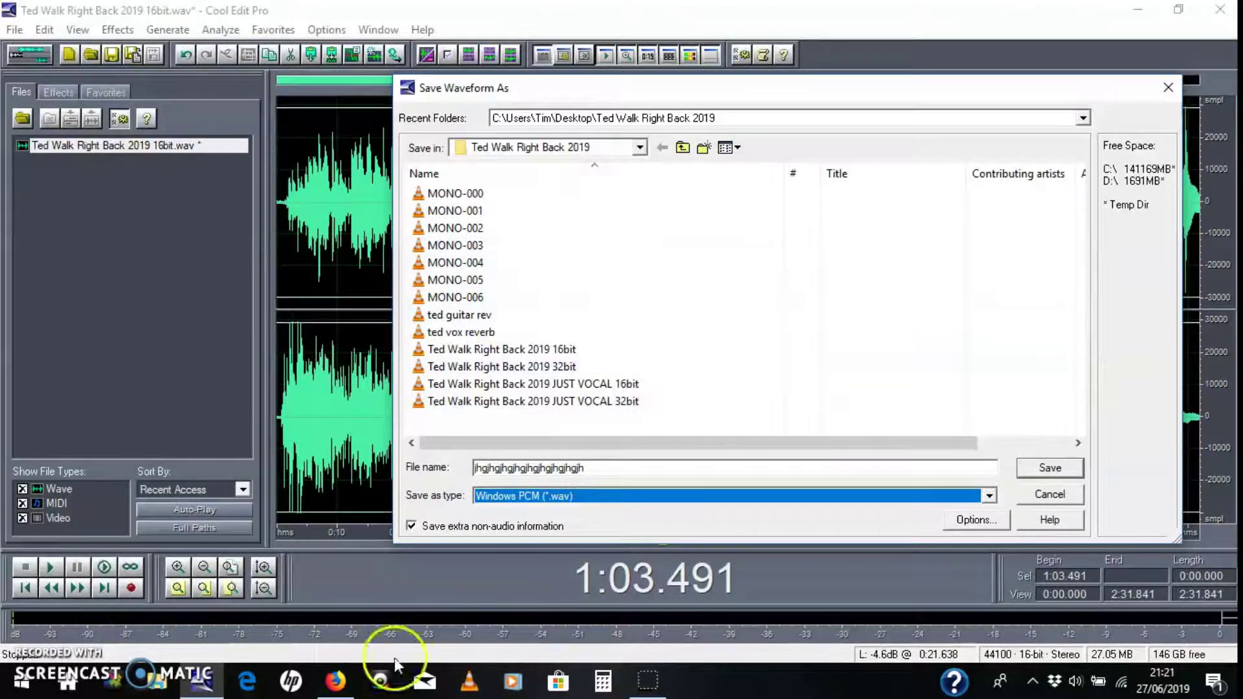
pyautogui.click(335, 681)
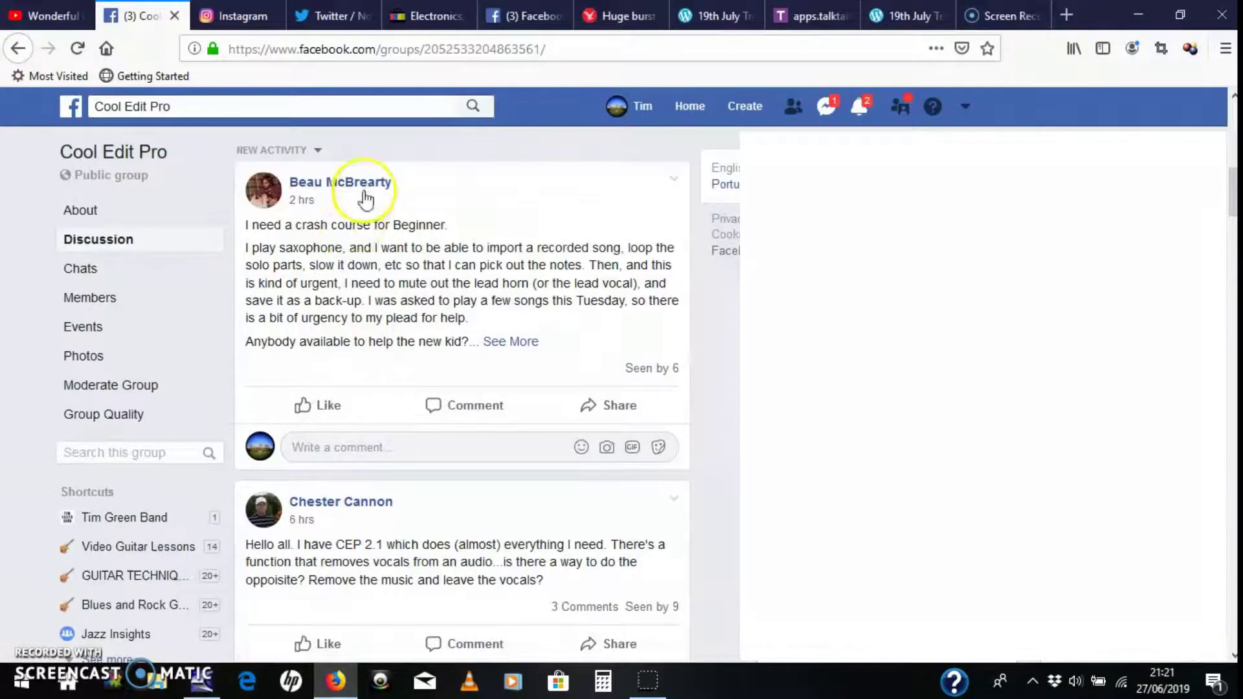